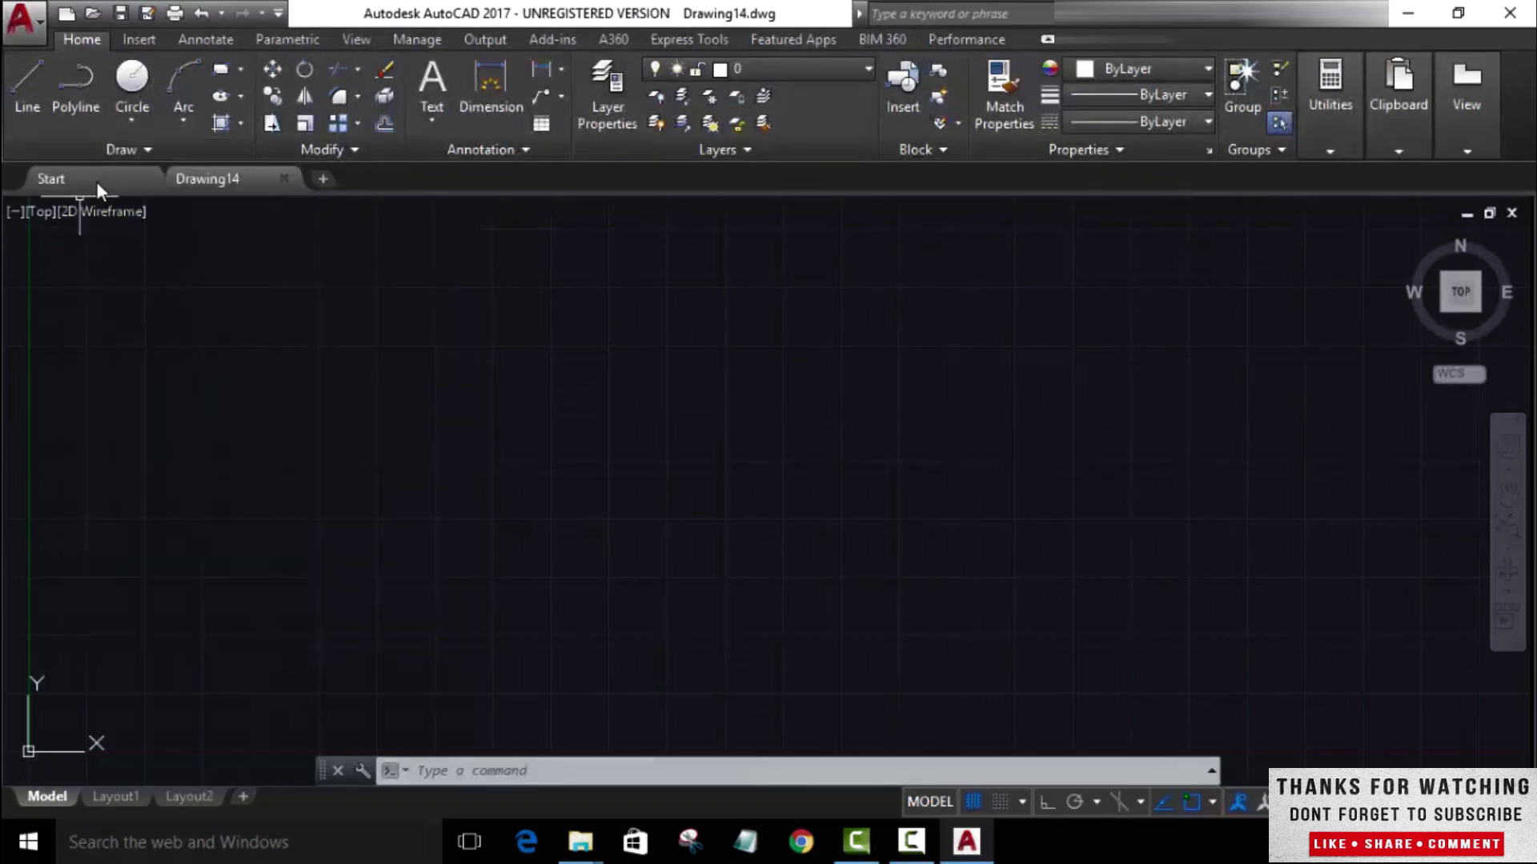
Switch the model viewport from the top view to SW Isometric
{"action": "left_click", "coordinate": [120, 149]}
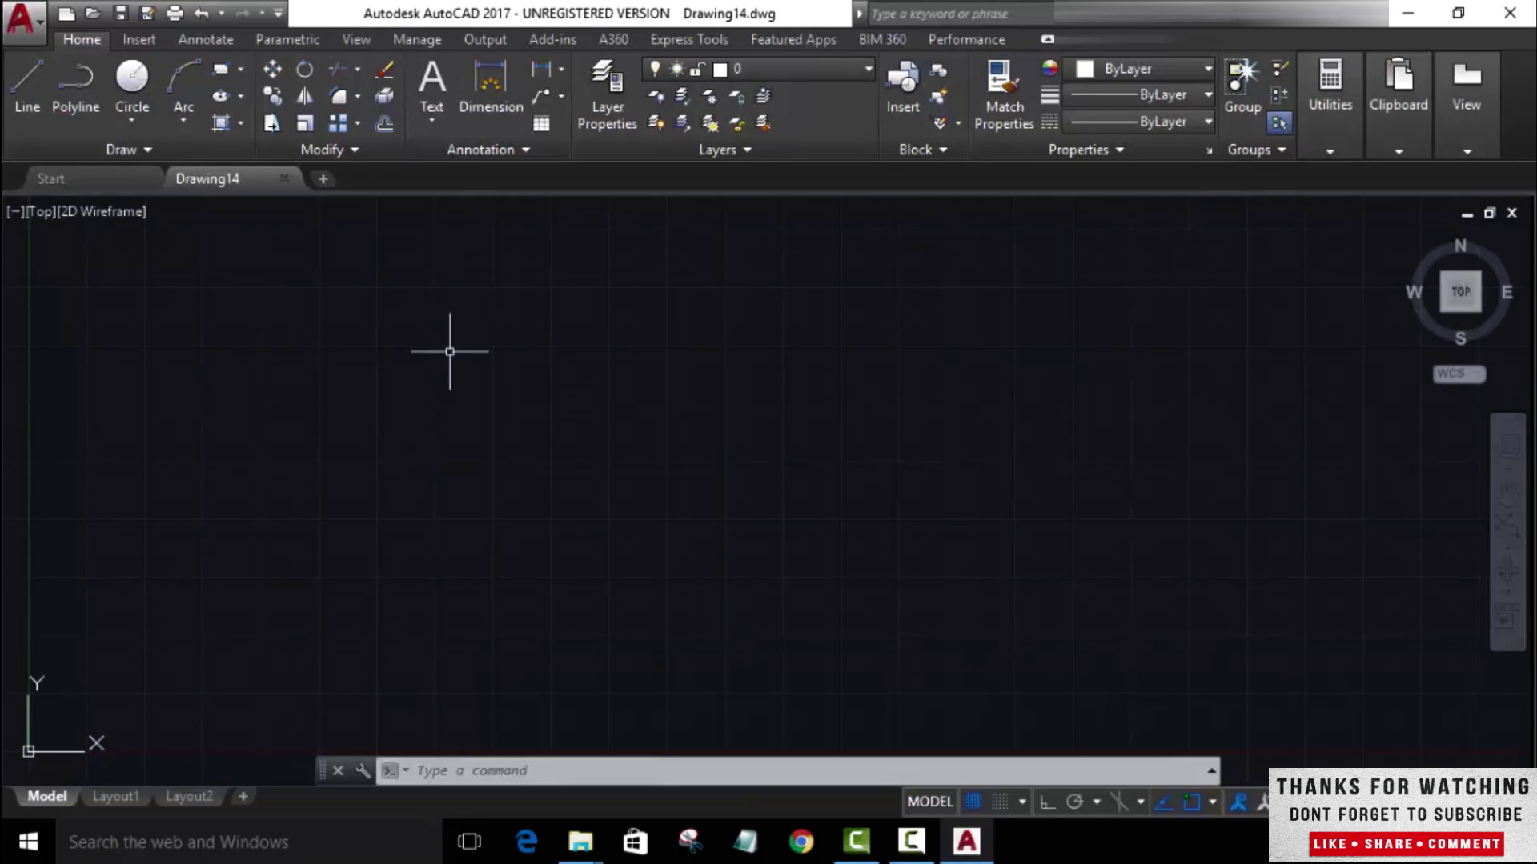
{"action": "left_click", "coordinate": [50, 211]}
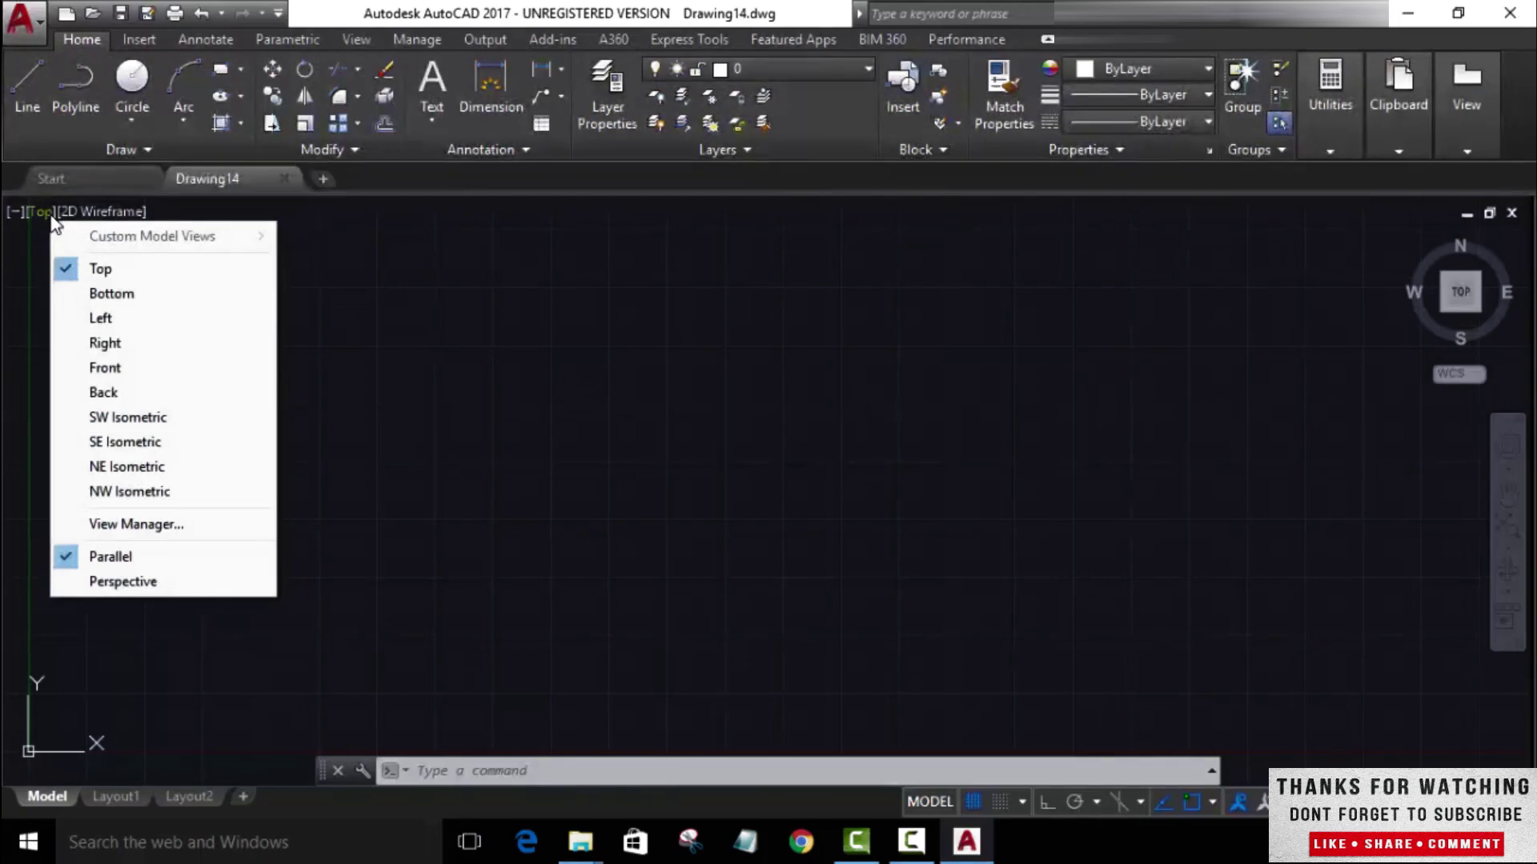
{"action": "left_click", "coordinate": [121, 417]}
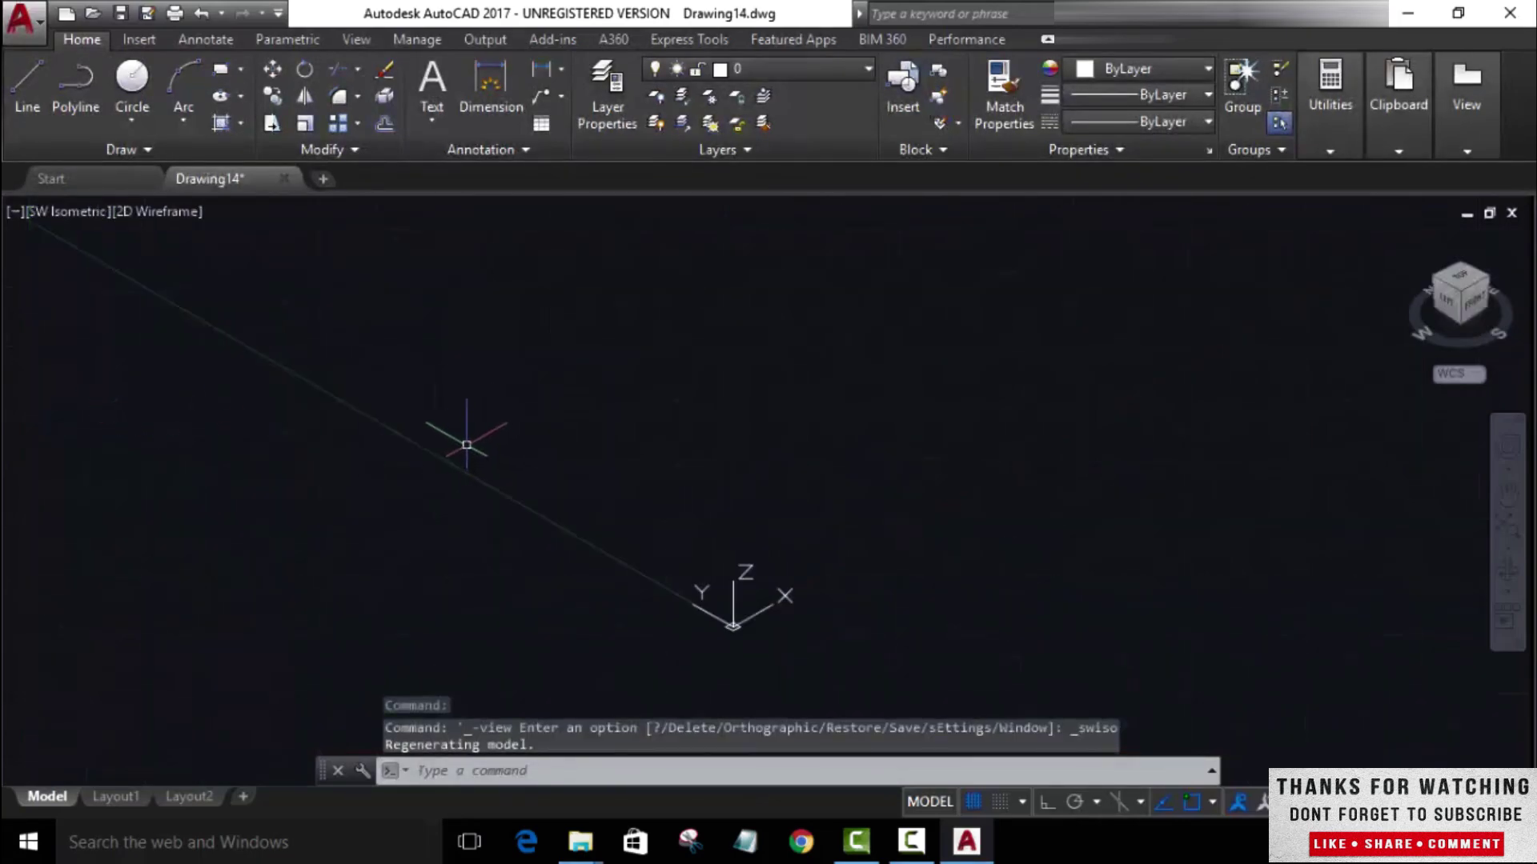
{"action": "middle_click_drag", "start_coordinate": [818, 542], "coordinate": [754, 546]}
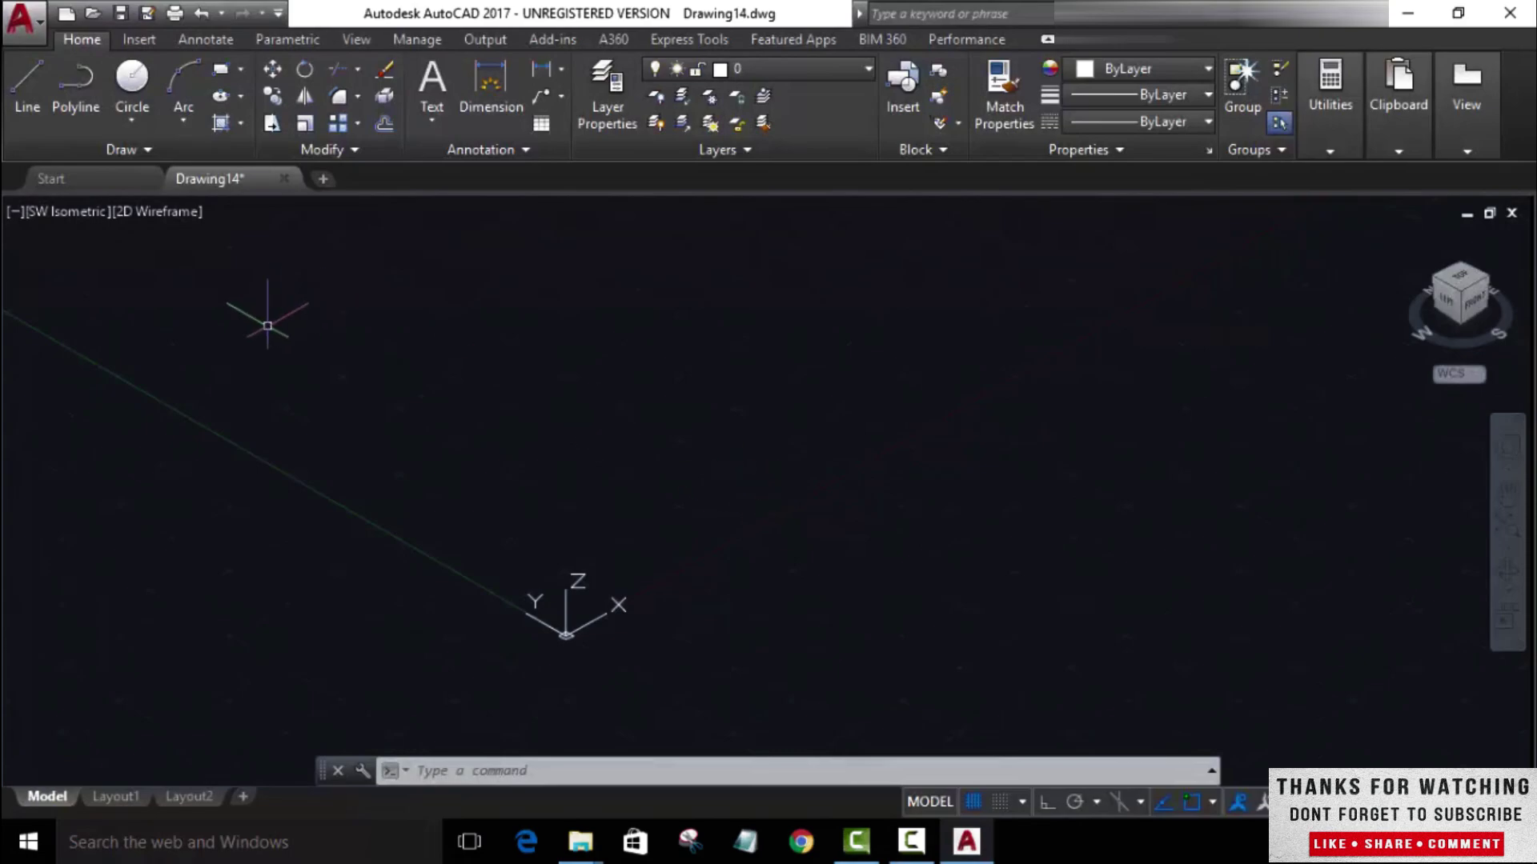
Draw an open zigzag 3D polyline of ten segments near the origin, with a first segment about 5 units long along the X axis
{"action": "left_click", "coordinate": [136, 150]}
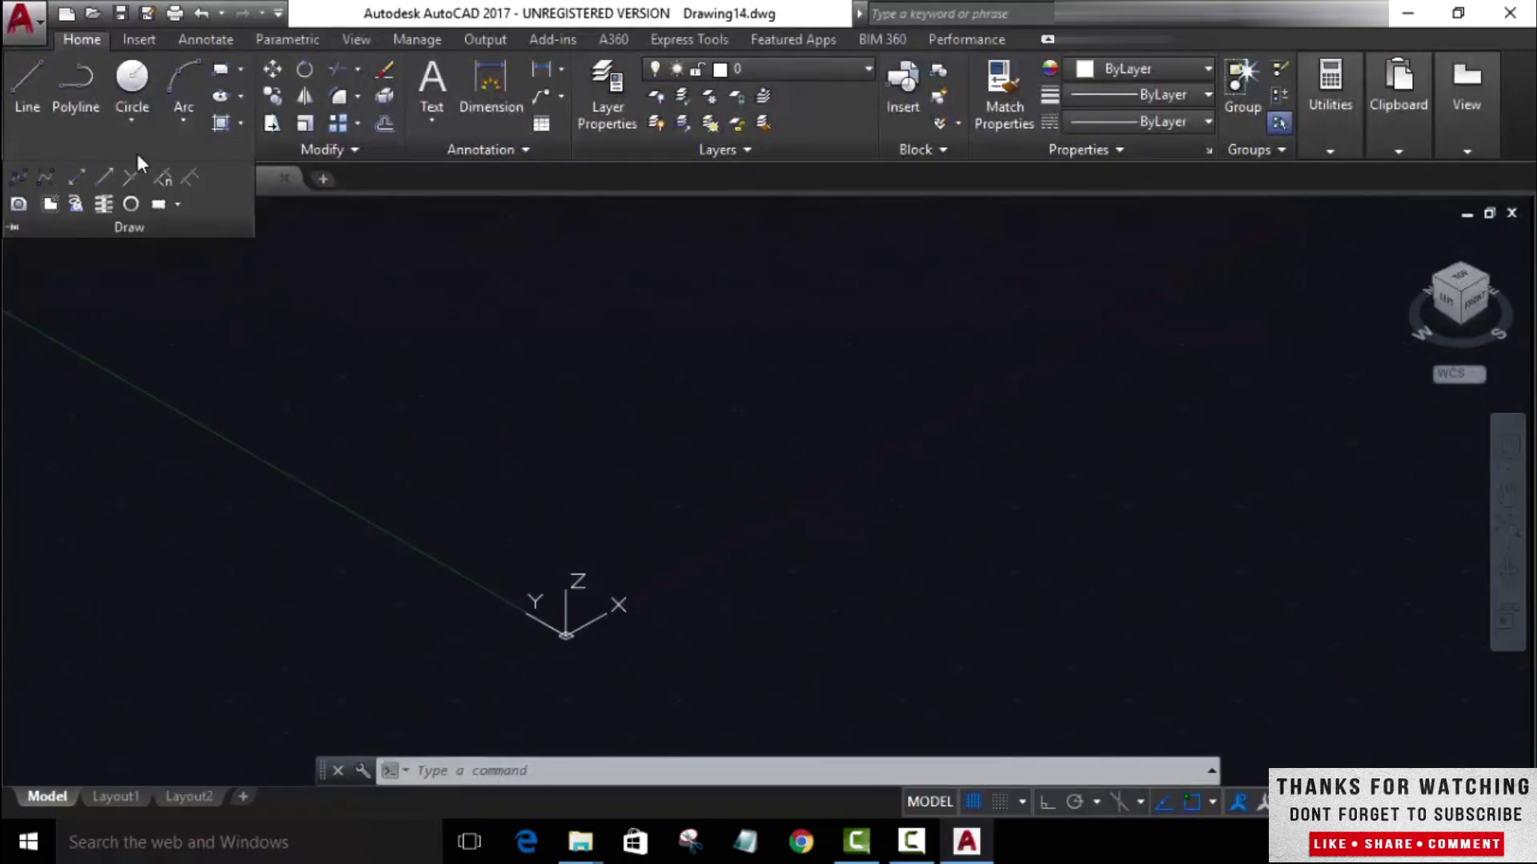
{"action": "left_click", "coordinate": [76, 205]}
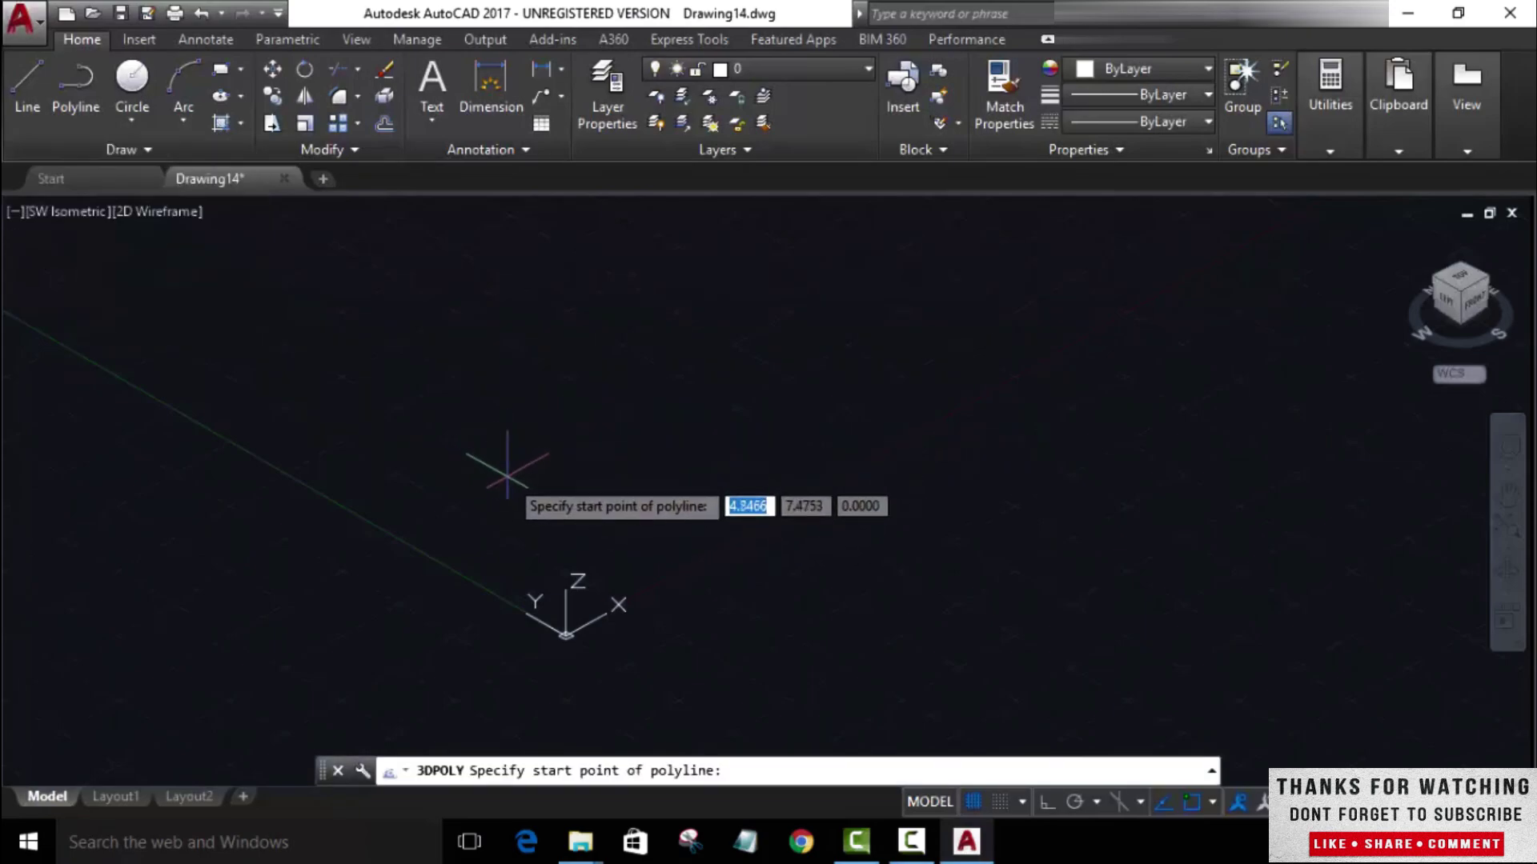
{"action": "left_click", "coordinate": [500, 469]}
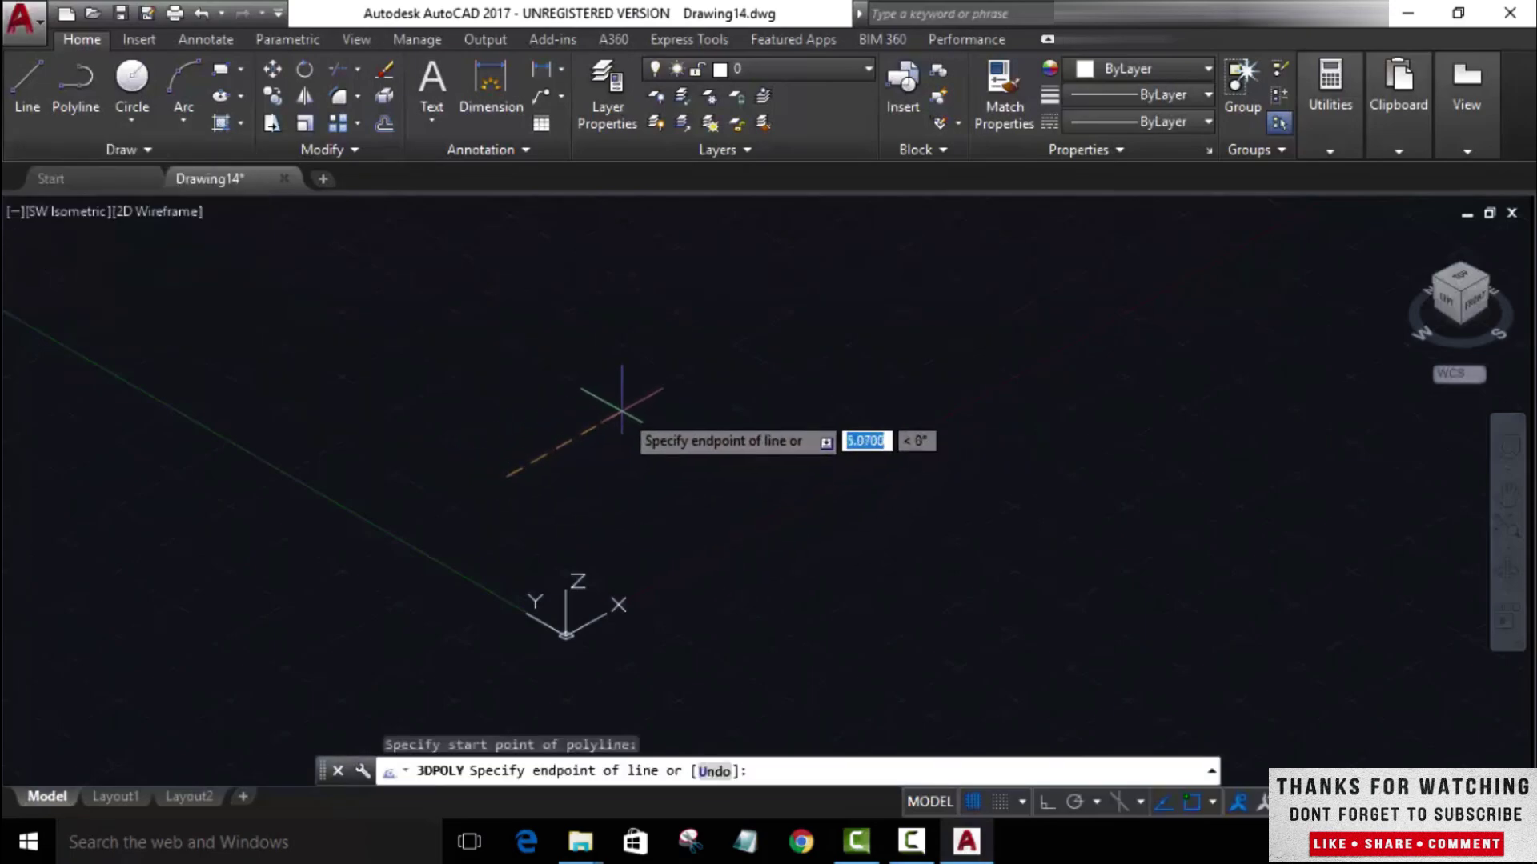
{"action": "left_click", "coordinate": [622, 412]}
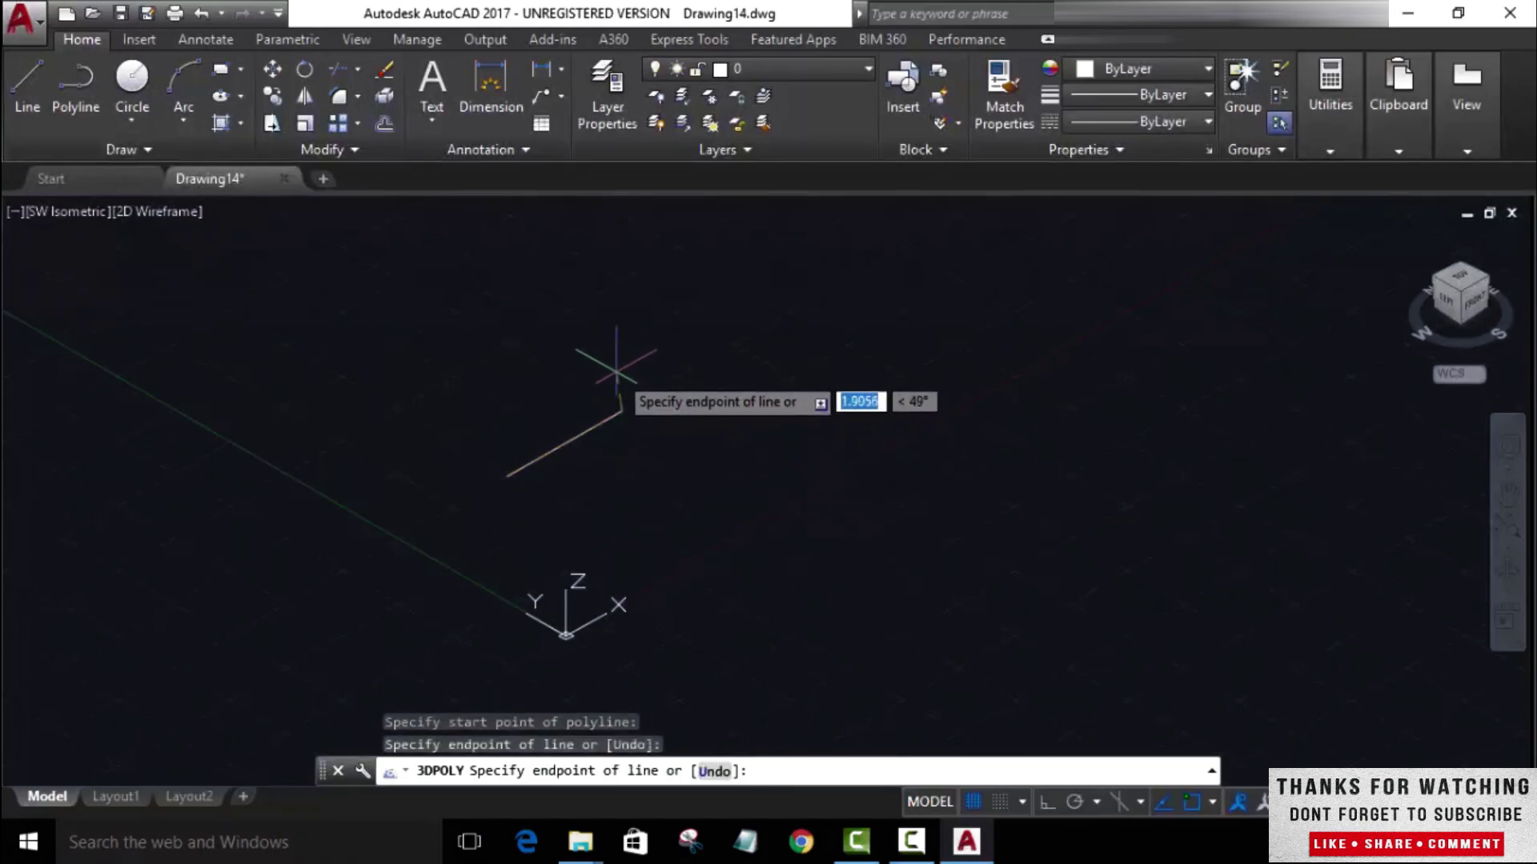
{"action": "left_click", "coordinate": [616, 305]}
{"action": "left_click", "coordinate": [711, 257]}
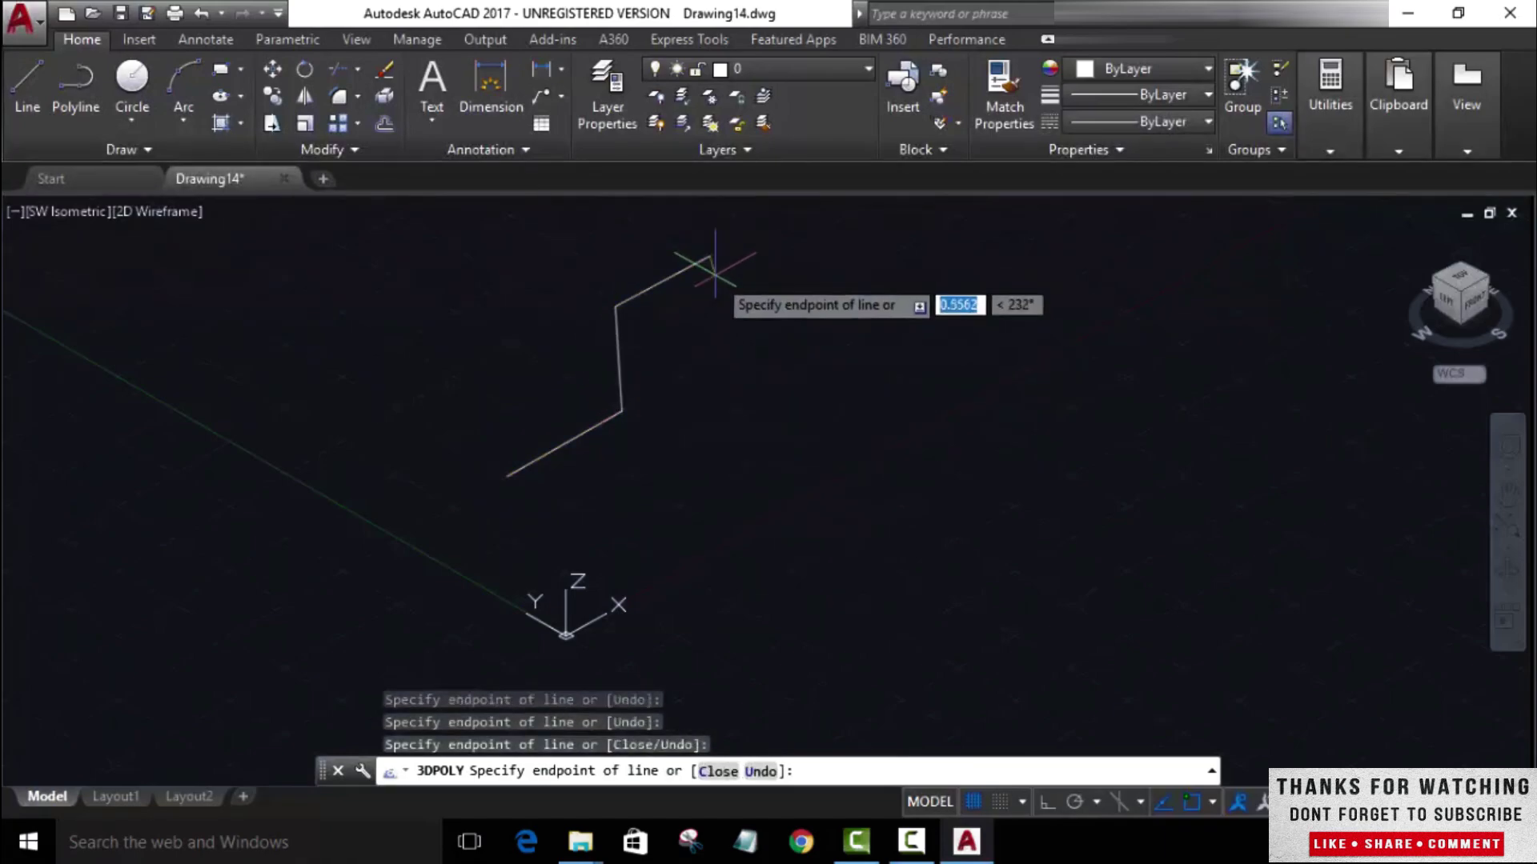
{"action": "left_click", "coordinate": [715, 352]}
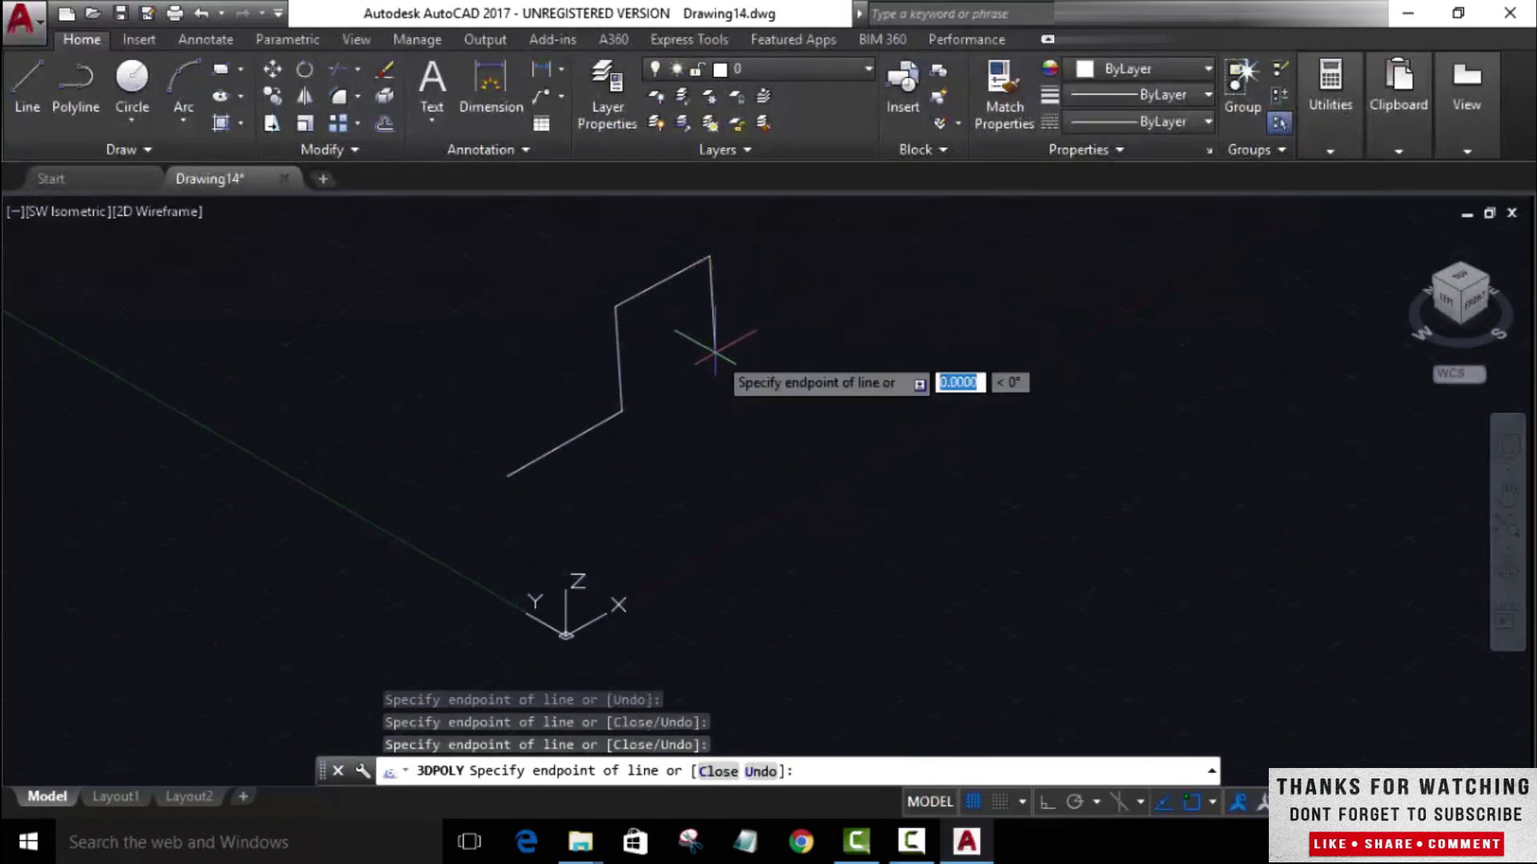
{"action": "left_click", "coordinate": [784, 430]}
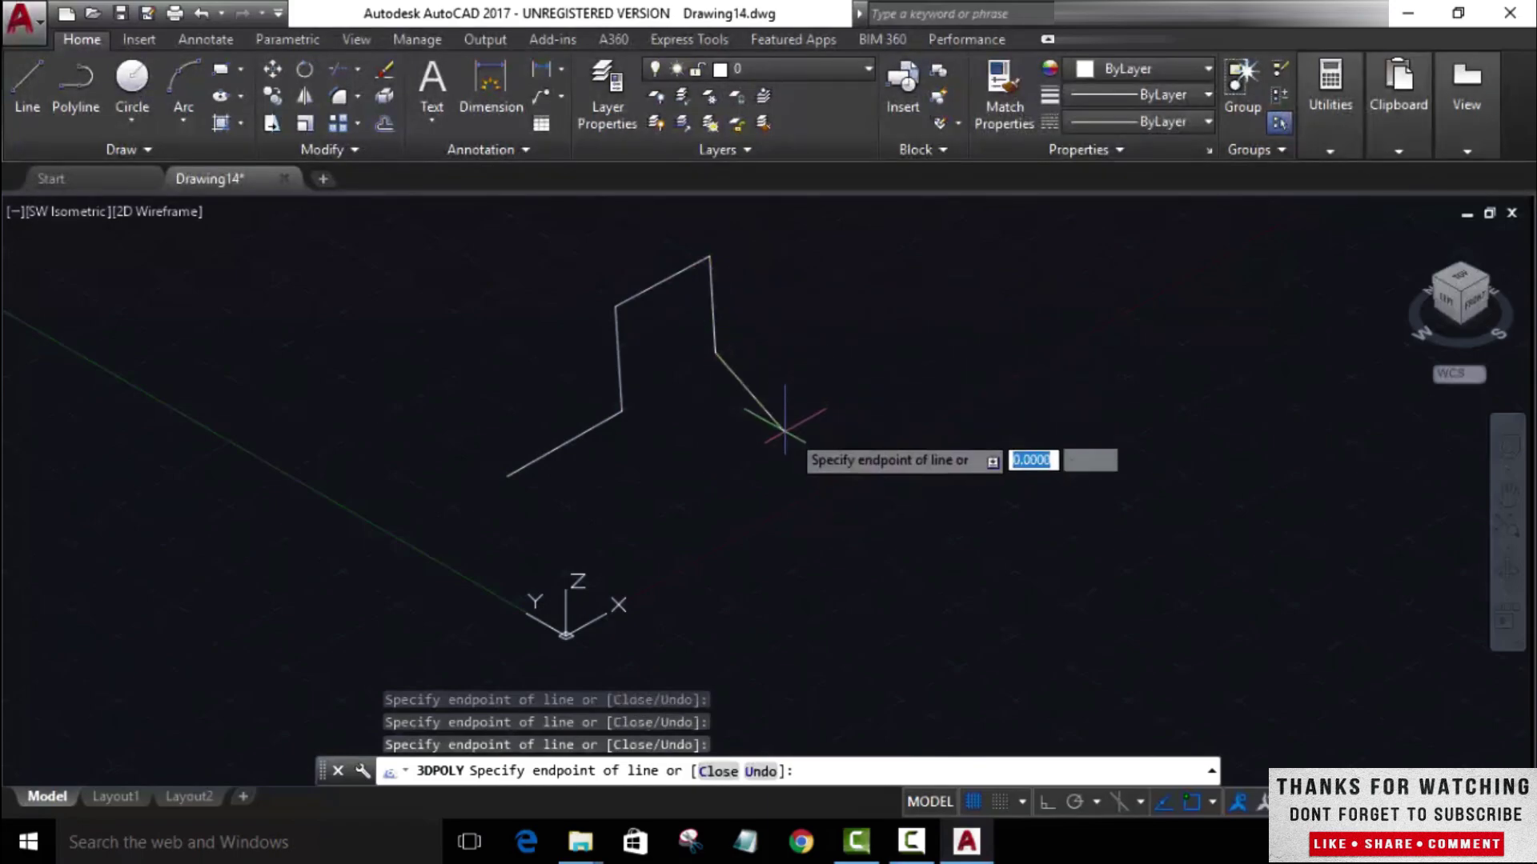
{"action": "left_click", "coordinate": [878, 370]}
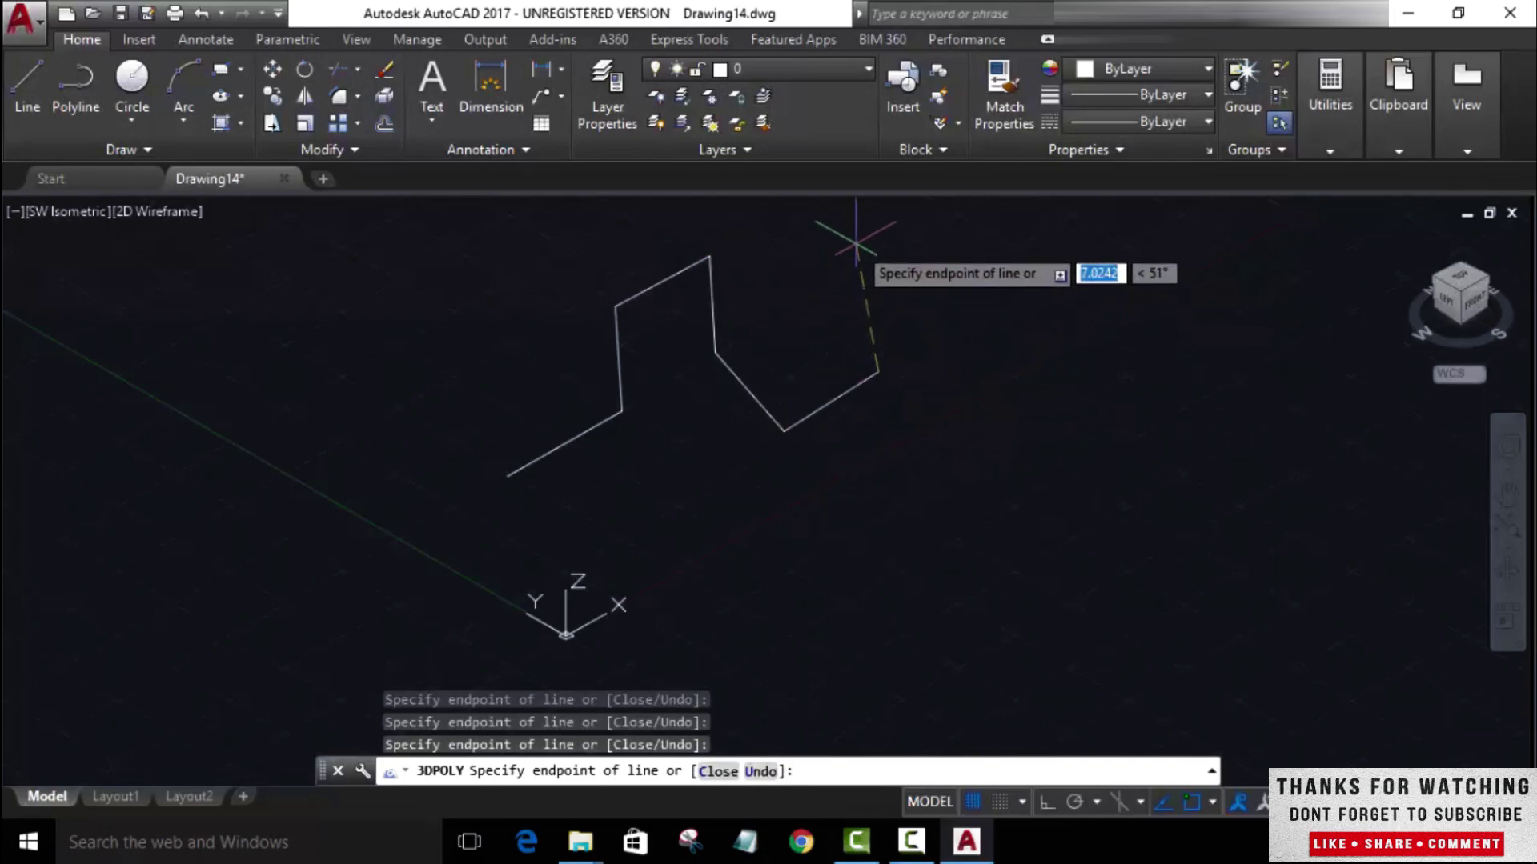
{"action": "left_click", "coordinate": [856, 241]}
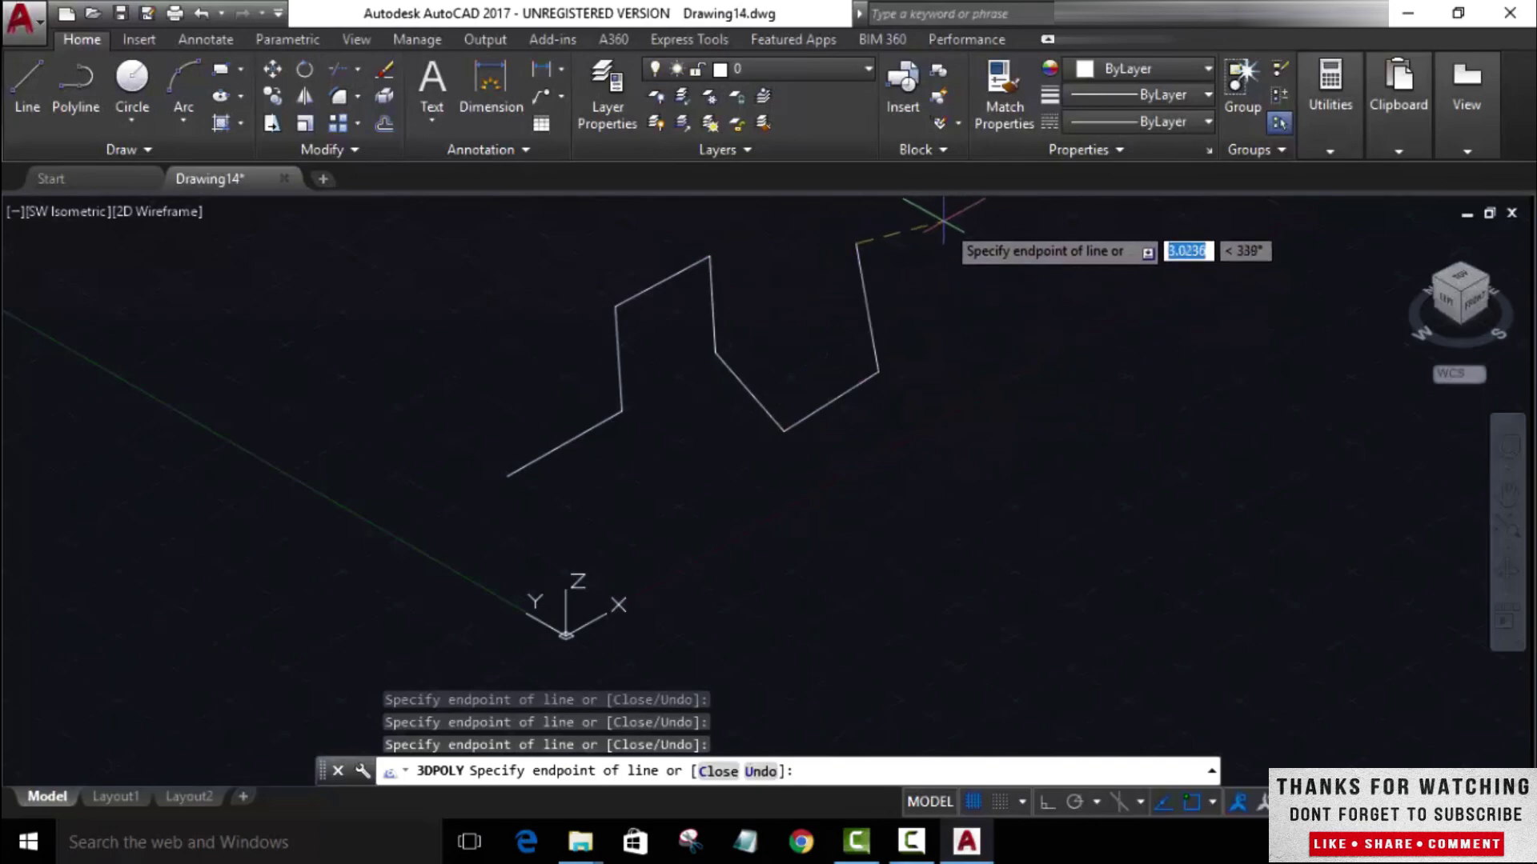
{"action": "left_click", "coordinate": [945, 214]}
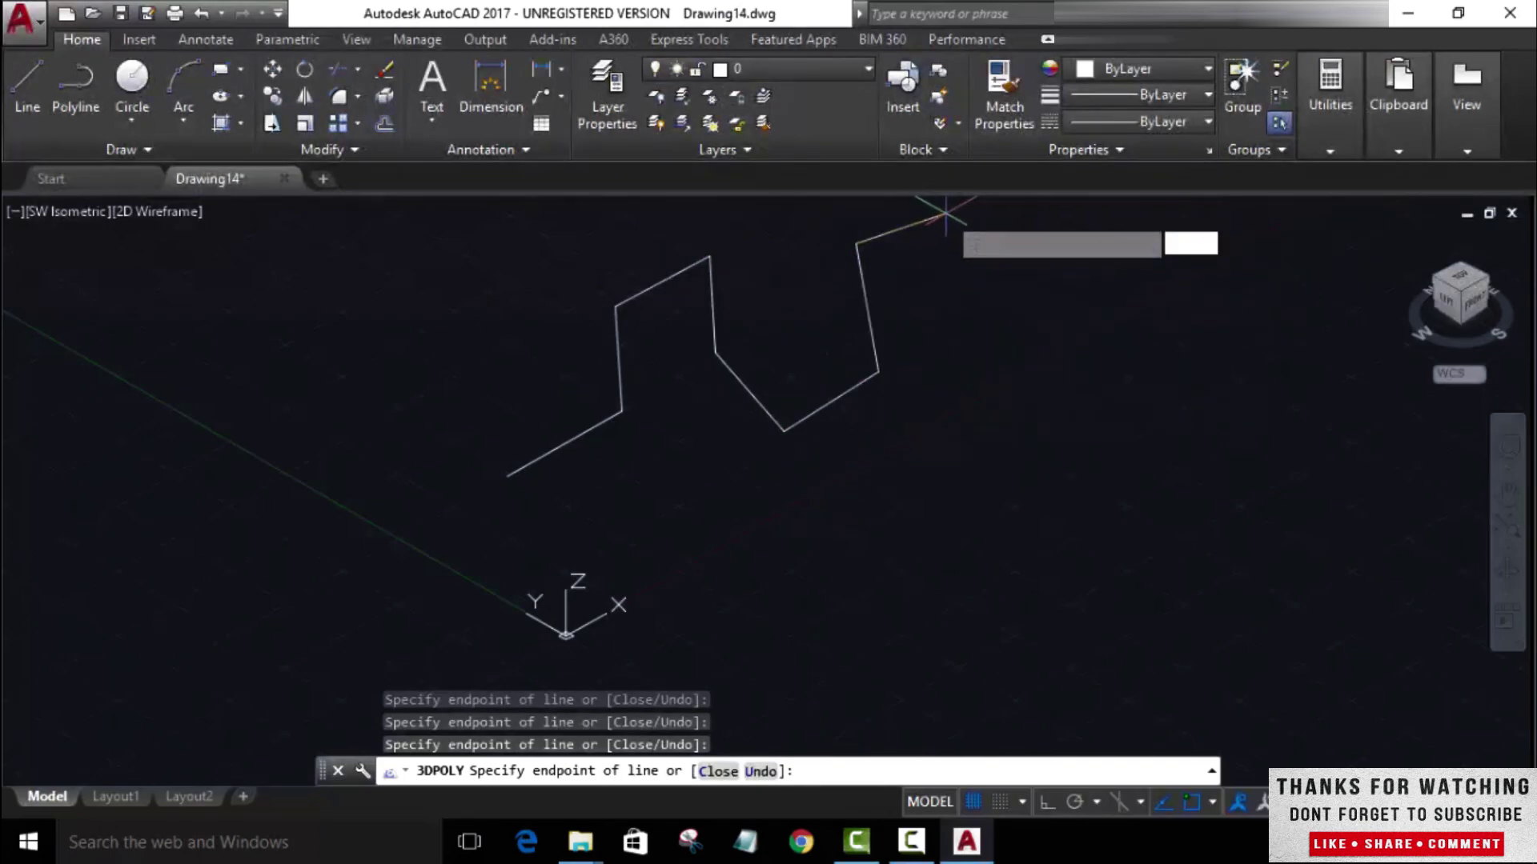
{"action": "left_click", "coordinate": [962, 332]}
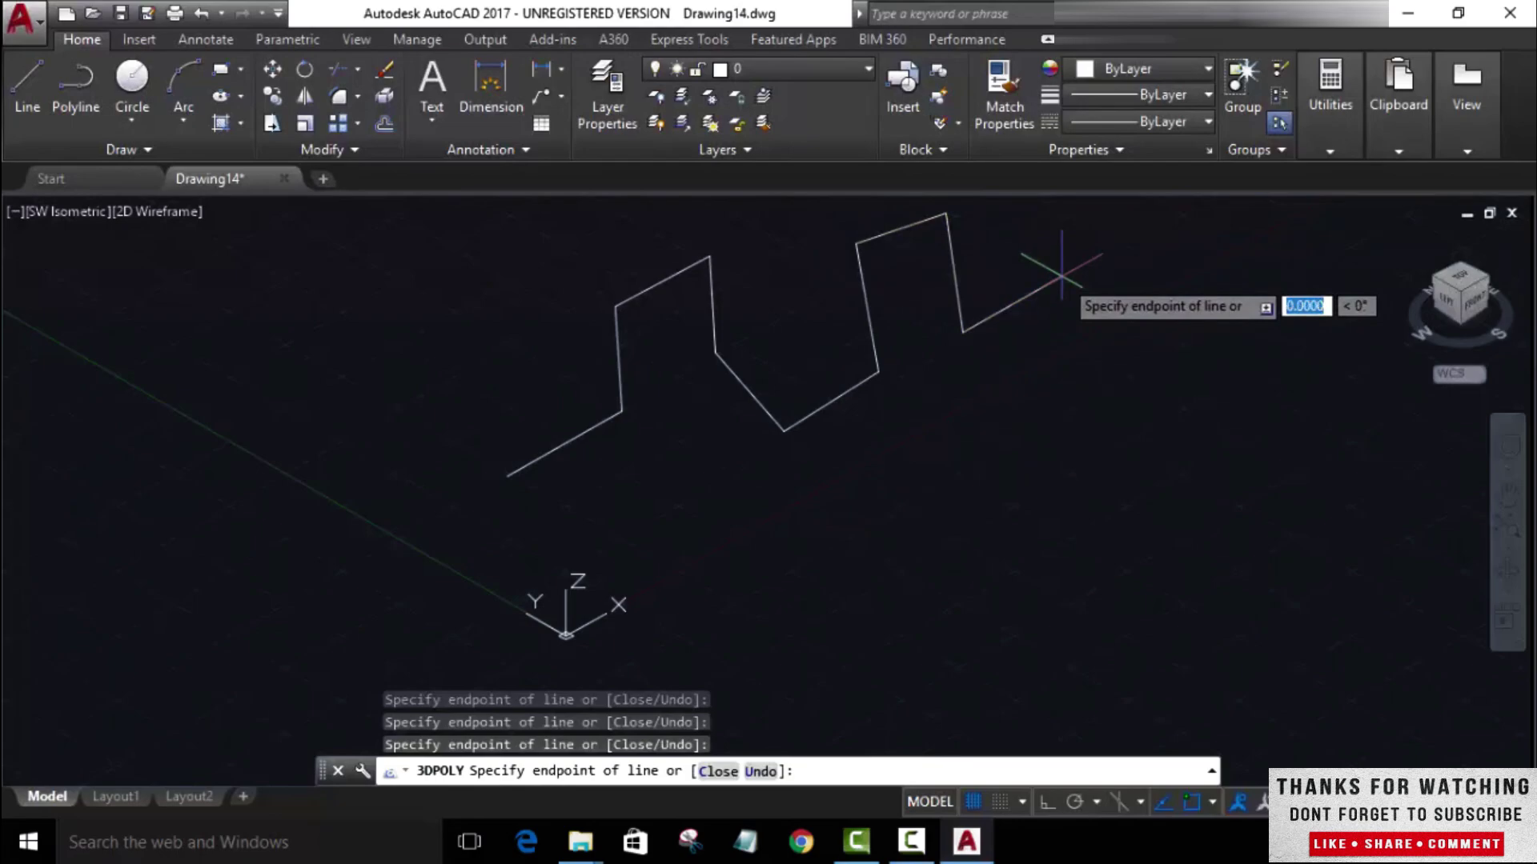
{"action": "left_click", "coordinate": [1061, 274]}
{"action": "key", "text": "Return"}
{"action": "scroll", "coordinate": [841, 370], "scroll_direction": "down", "scroll_amount": 3}
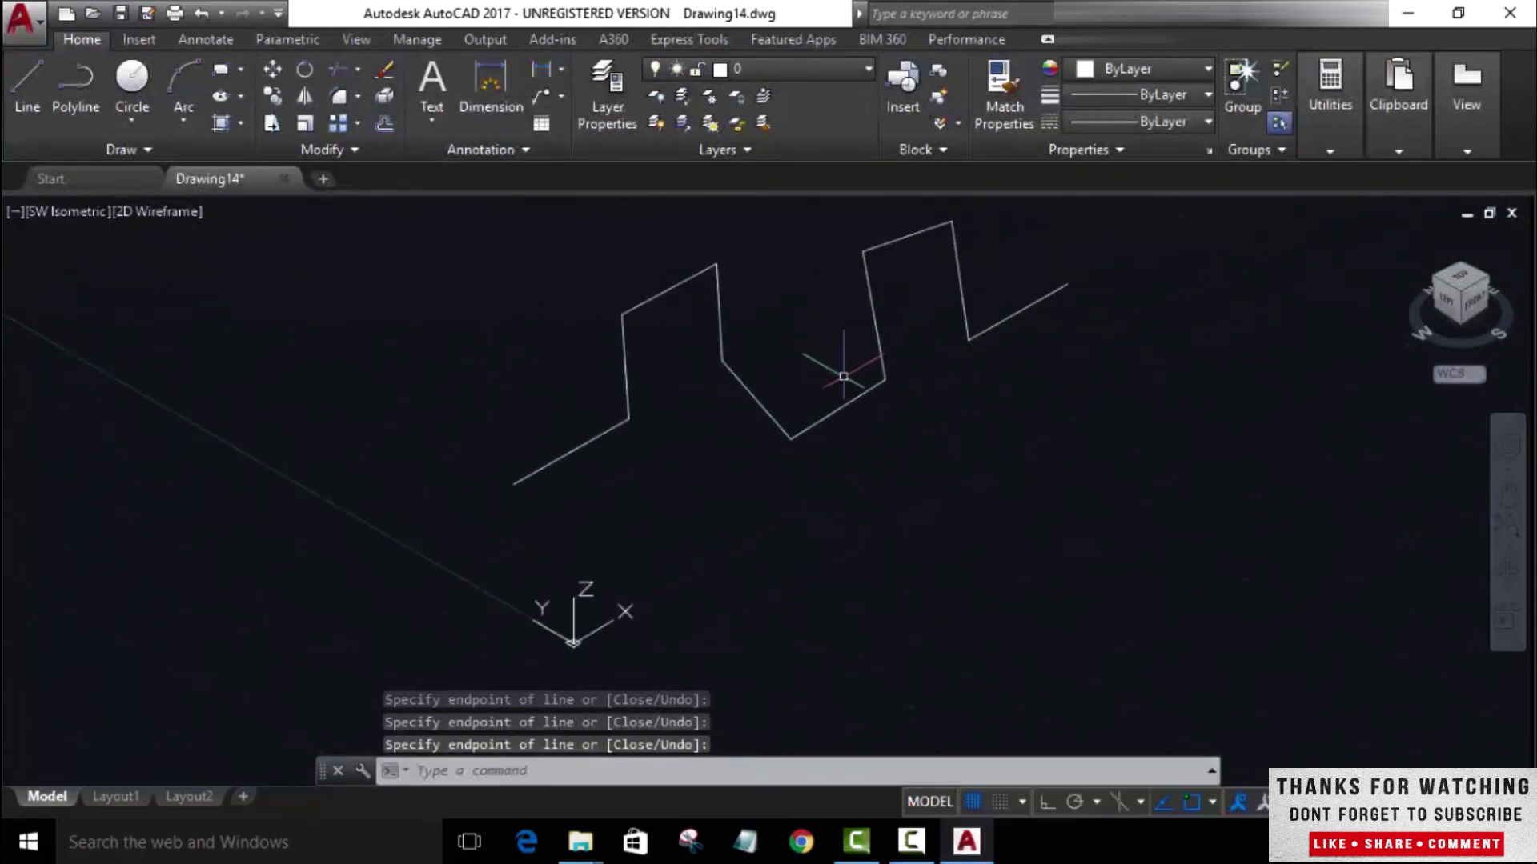
{"action": "middle_click_drag", "start_coordinate": [893, 402], "coordinate": [803, 419]}
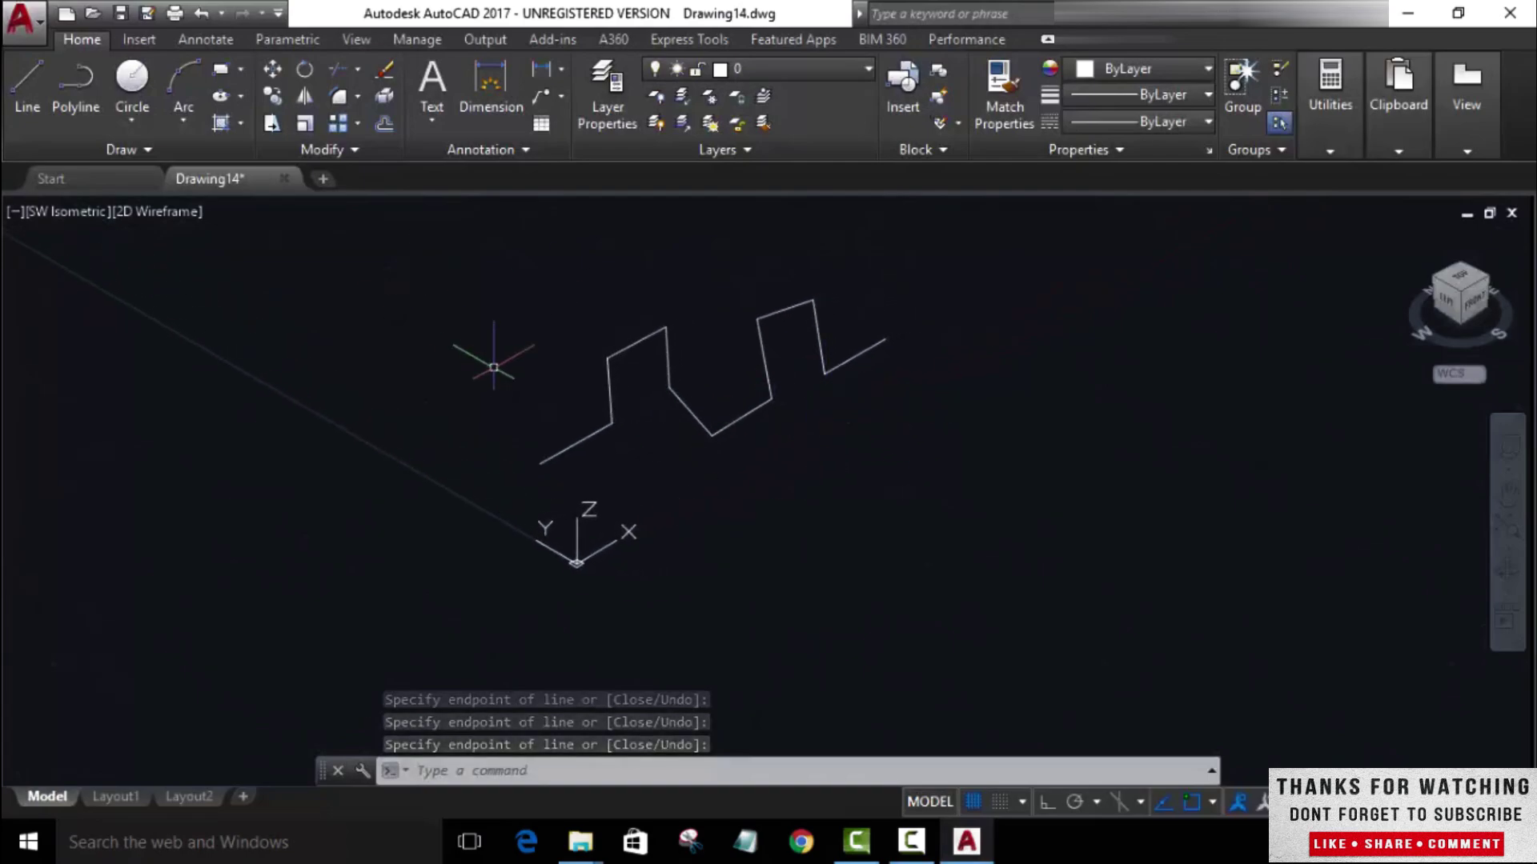
View the 3D polyline from the Top and return to the SW Isometric view
{"action": "left_click", "coordinate": [69, 210]}
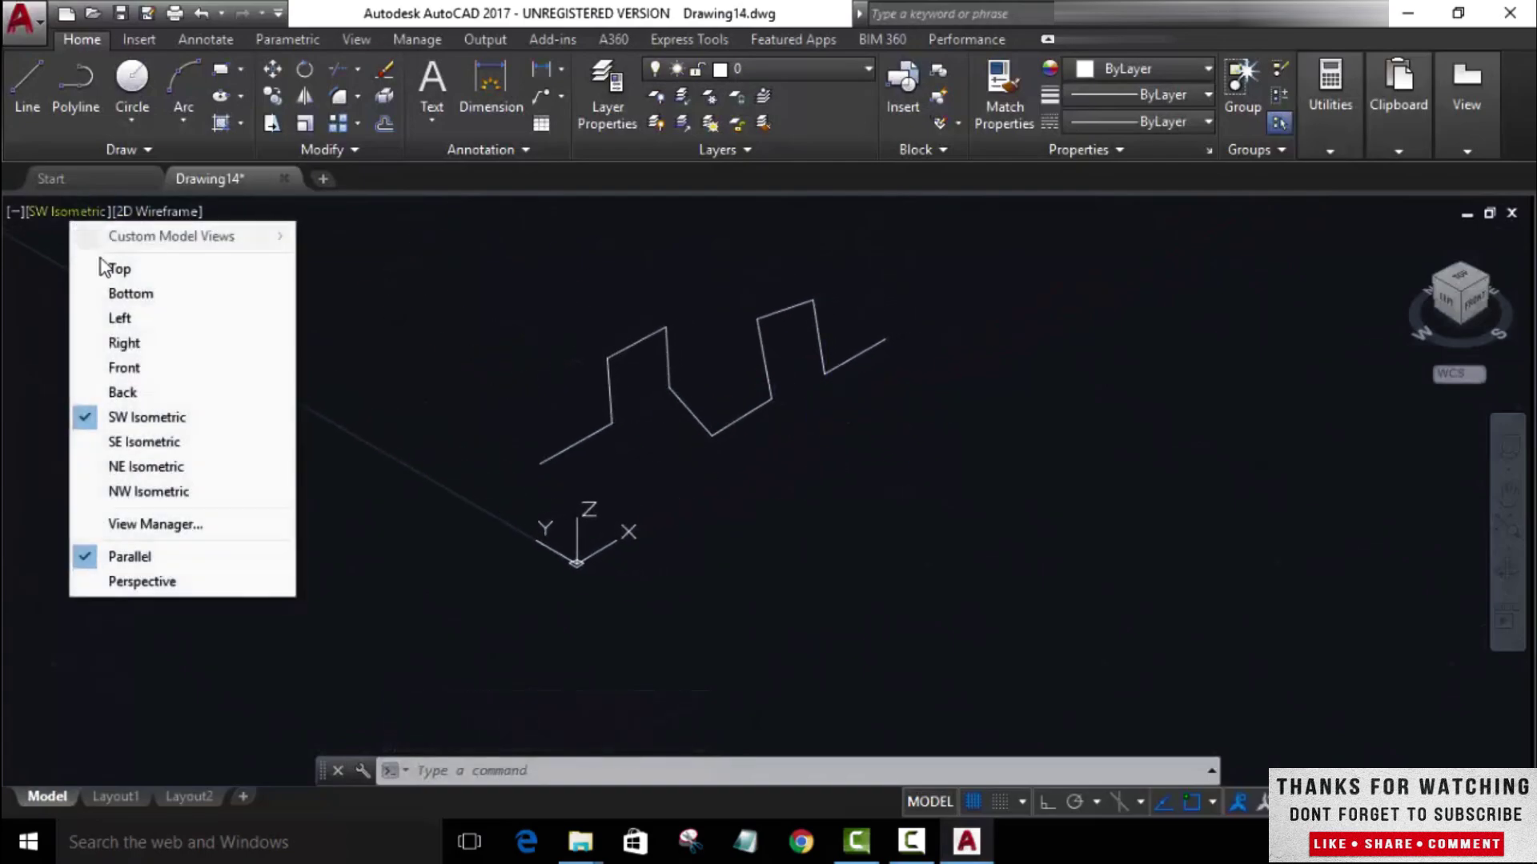
{"action": "left_click", "coordinate": [107, 269]}
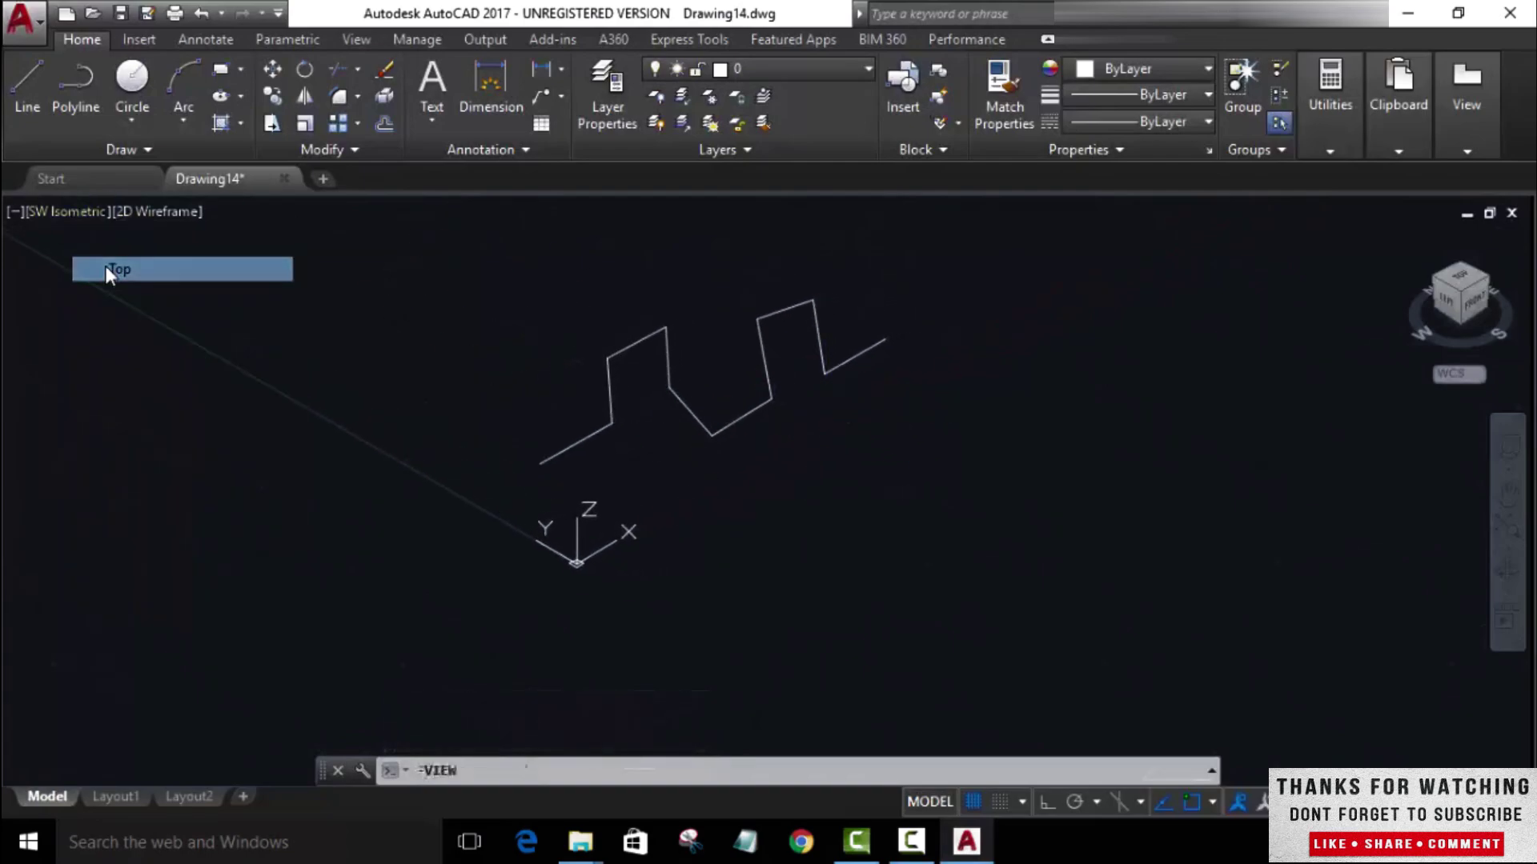
{"action": "left_click", "coordinate": [44, 213]}
{"action": "left_click", "coordinate": [128, 417]}
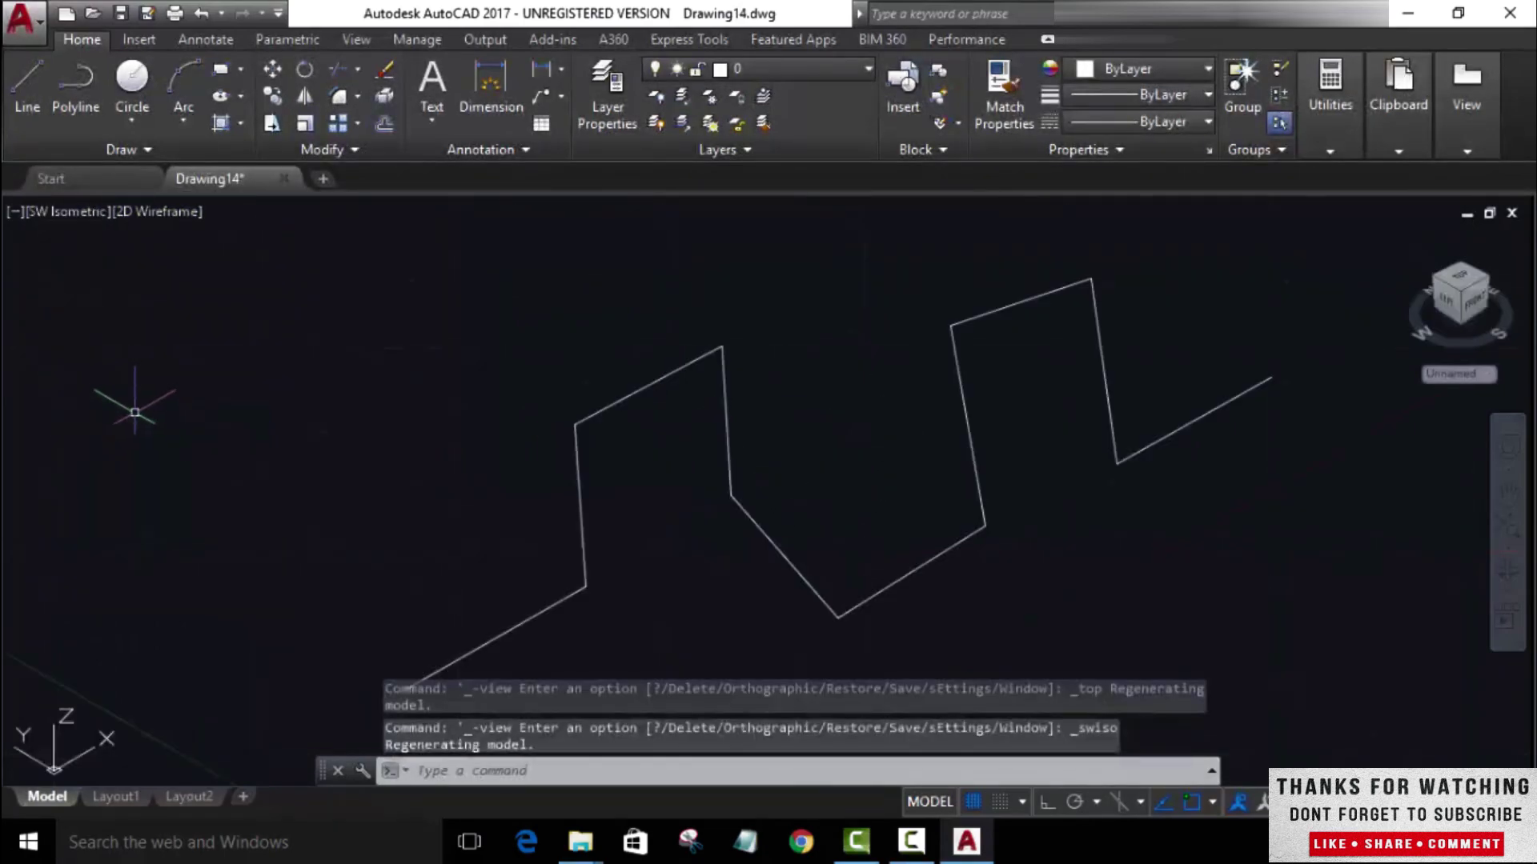
{"action": "middle_click_drag", "start_coordinate": [975, 424], "coordinate": [795, 353]}
{"action": "scroll", "coordinate": [795, 353], "scroll_direction": "down", "scroll_amount": 2}
{"action": "scroll", "coordinate": [888, 409], "scroll_direction": "down", "scroll_amount": 2}
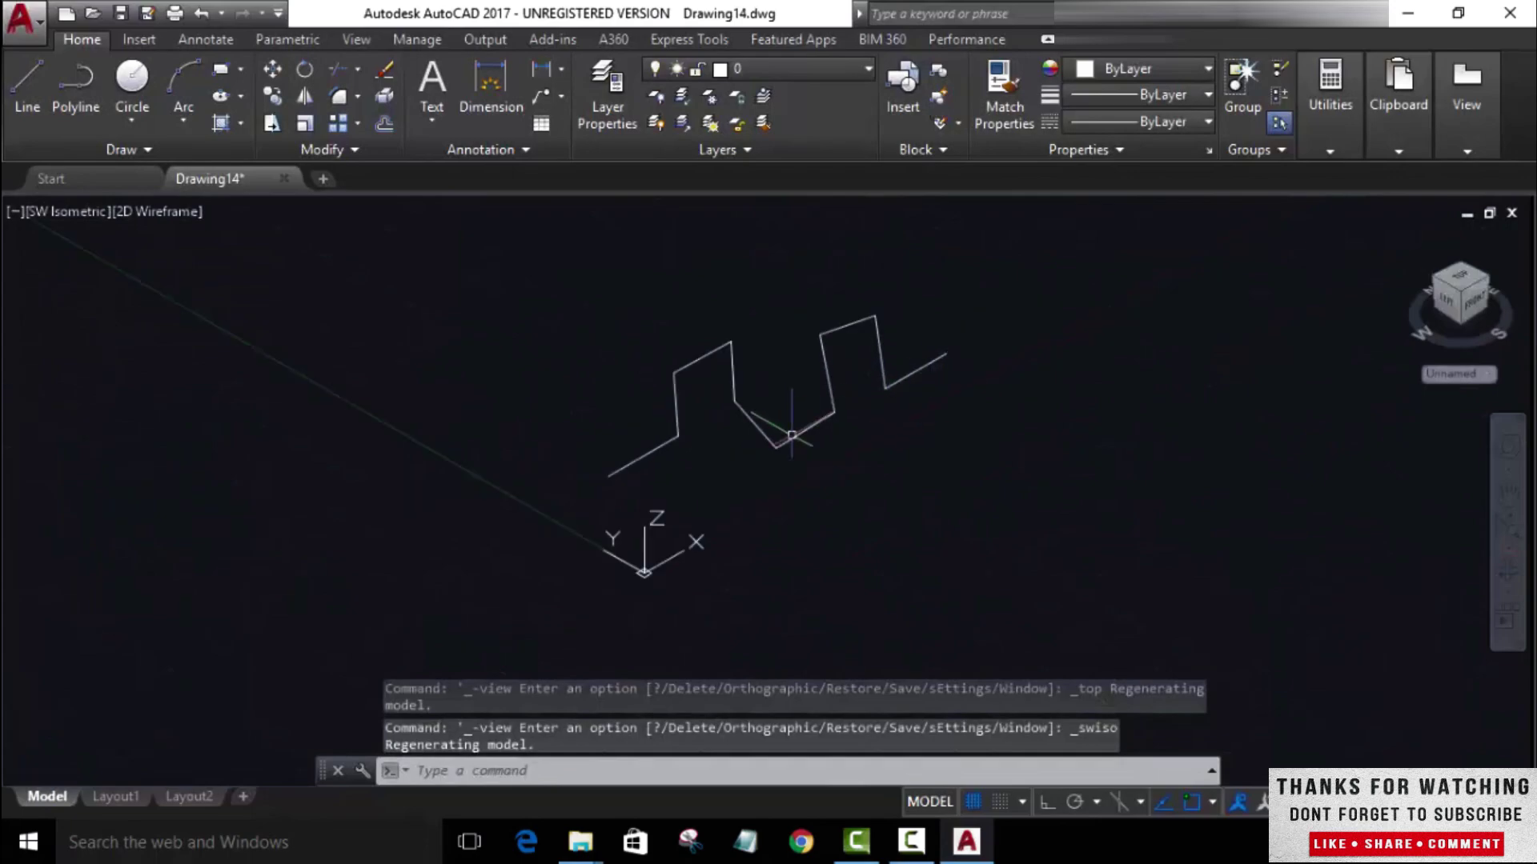
{"action": "scroll", "coordinate": [921, 398], "scroll_direction": "up", "scroll_amount": 2}
{"action": "middle_click_drag", "start_coordinate": [920, 398], "coordinate": [868, 423]}
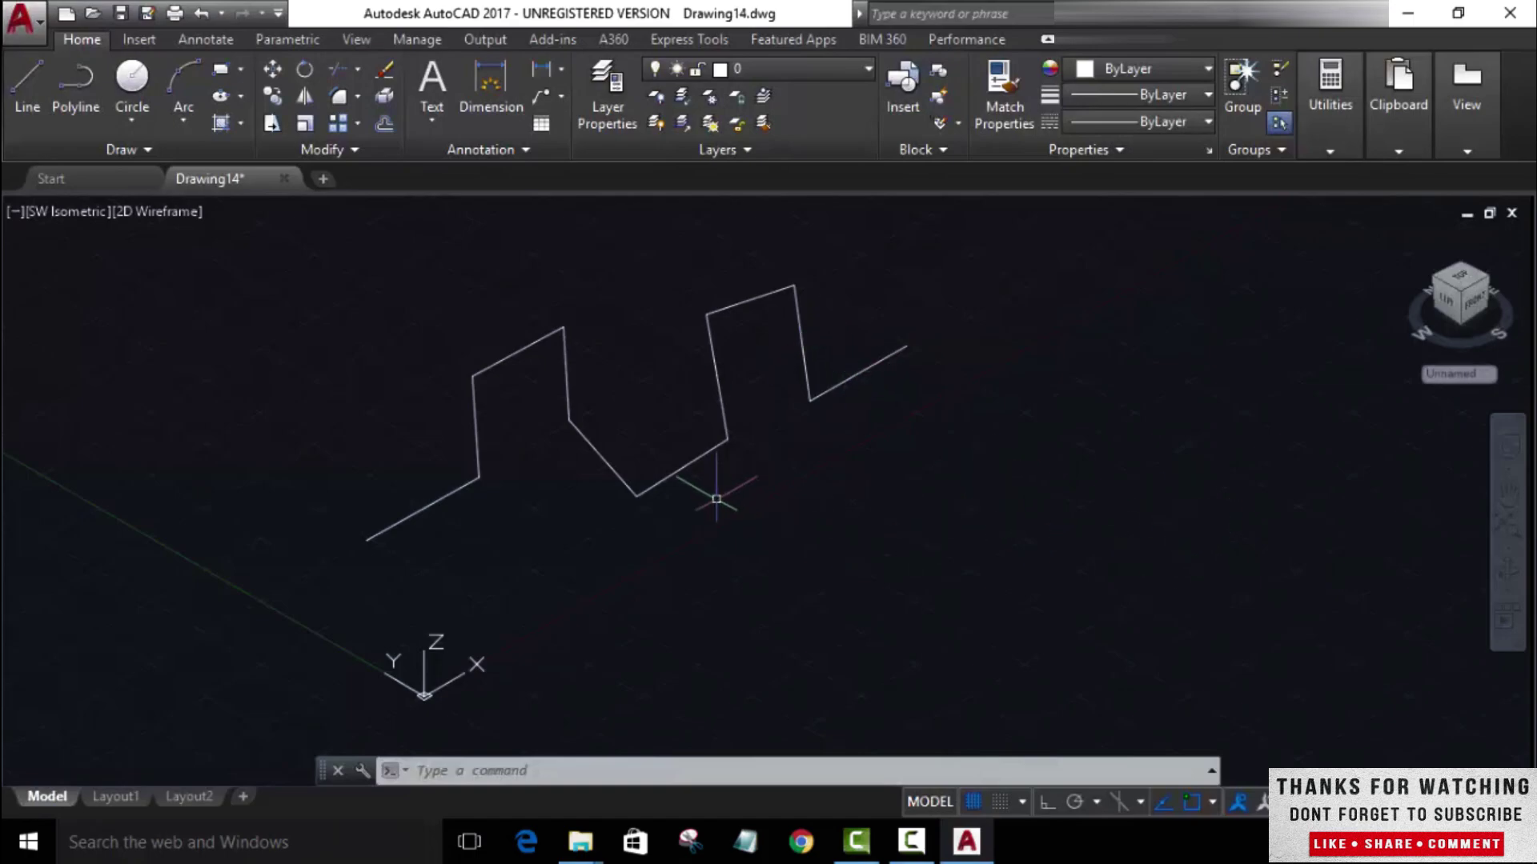
Select the 3D polyline and orbit around it to examine its shape from another angle
{"action": "scroll", "coordinate": [736, 483], "scroll_direction": "up", "scroll_amount": 5}
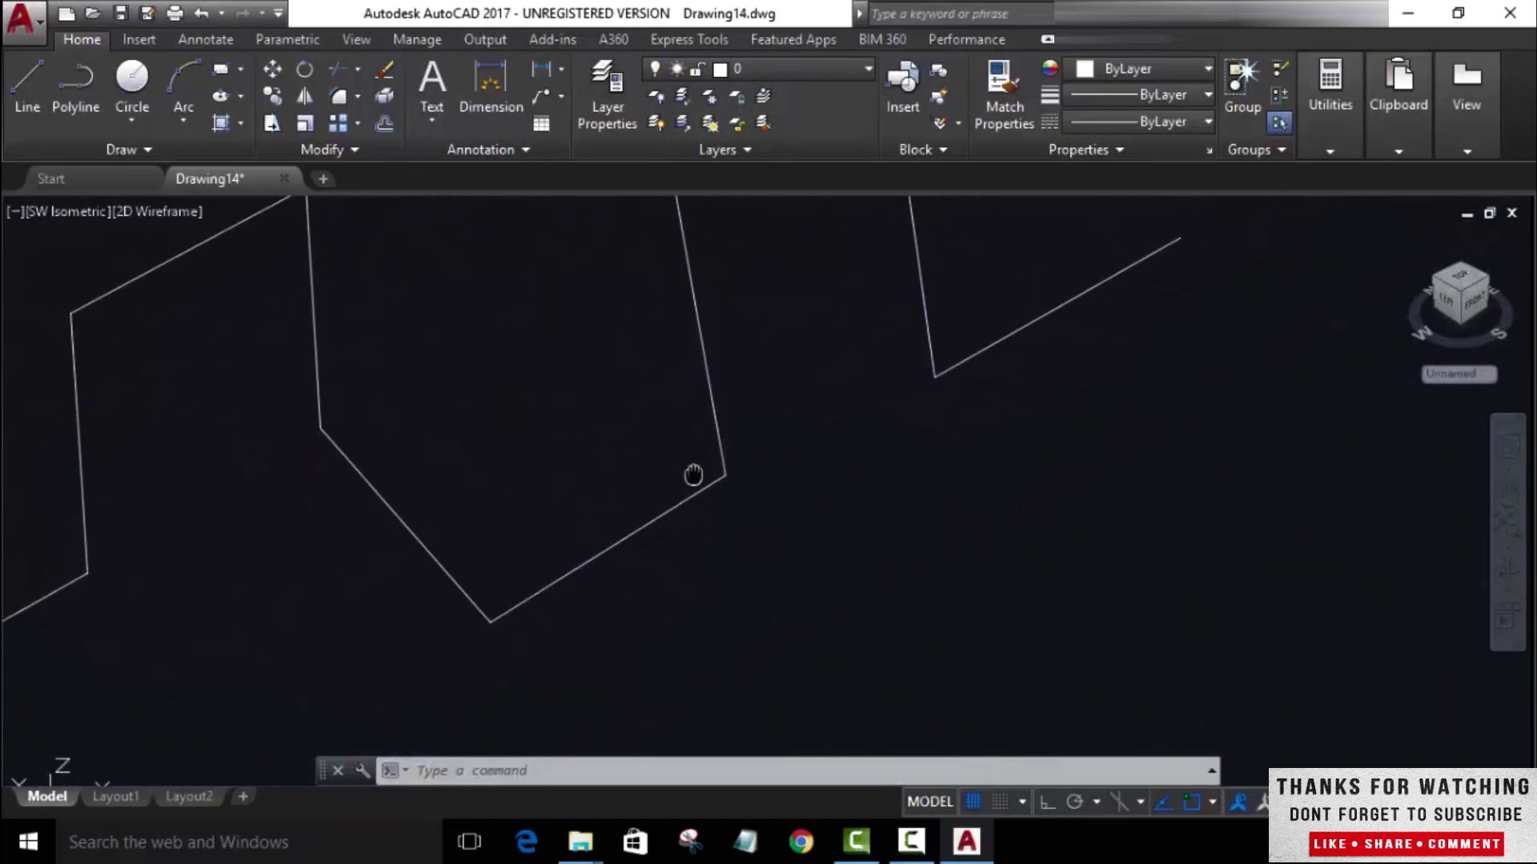
{"action": "scroll", "coordinate": [774, 536], "scroll_direction": "down", "scroll_amount": 5}
{"action": "left_click", "coordinate": [636, 587]}
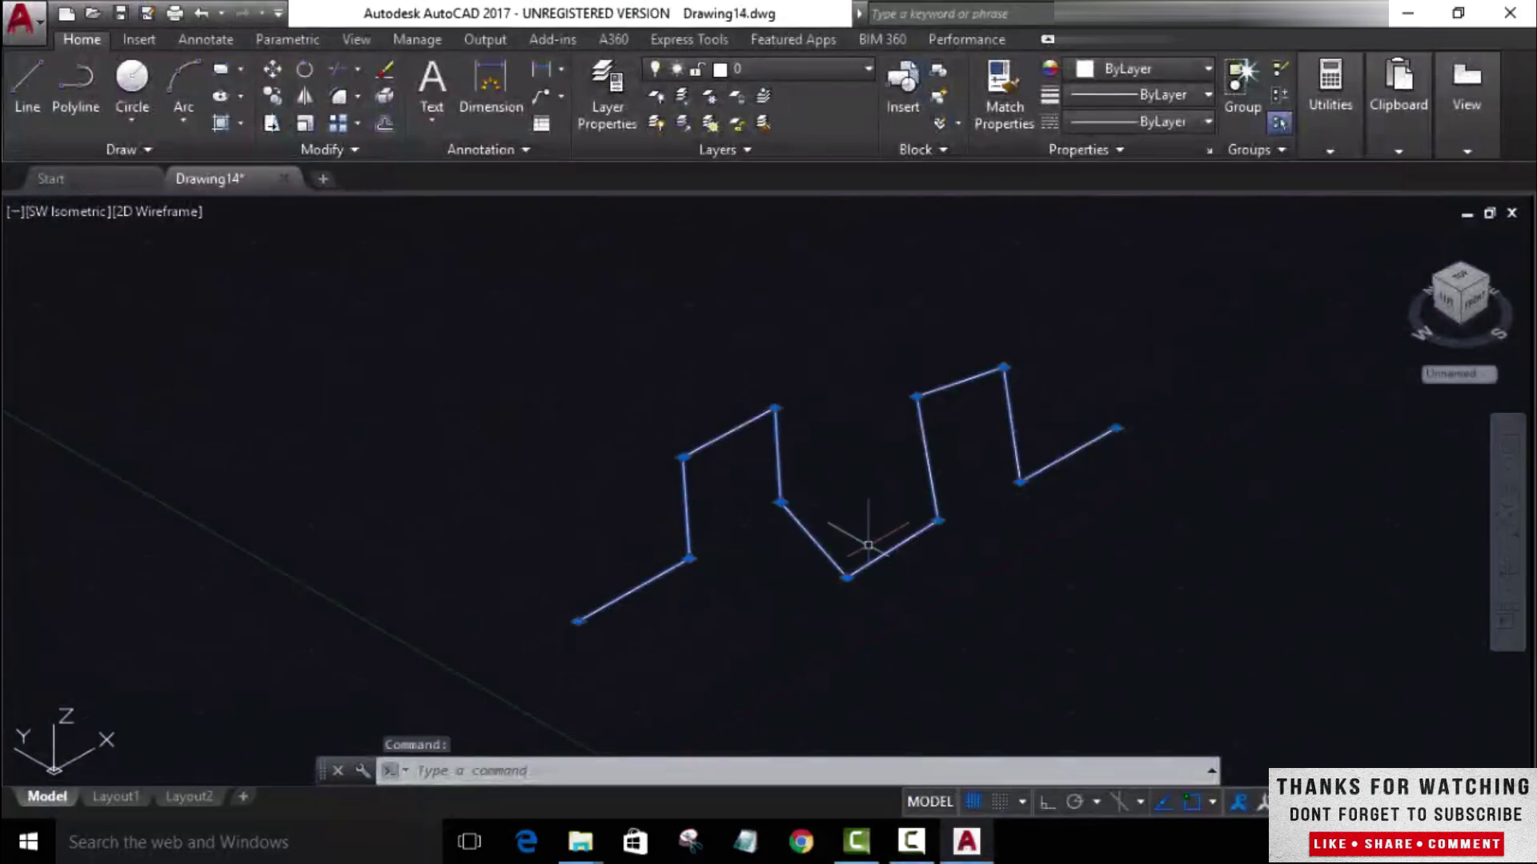
{"action": "middle_click_drag", "start_coordinate": [1088, 522], "coordinate": [1002, 504]}
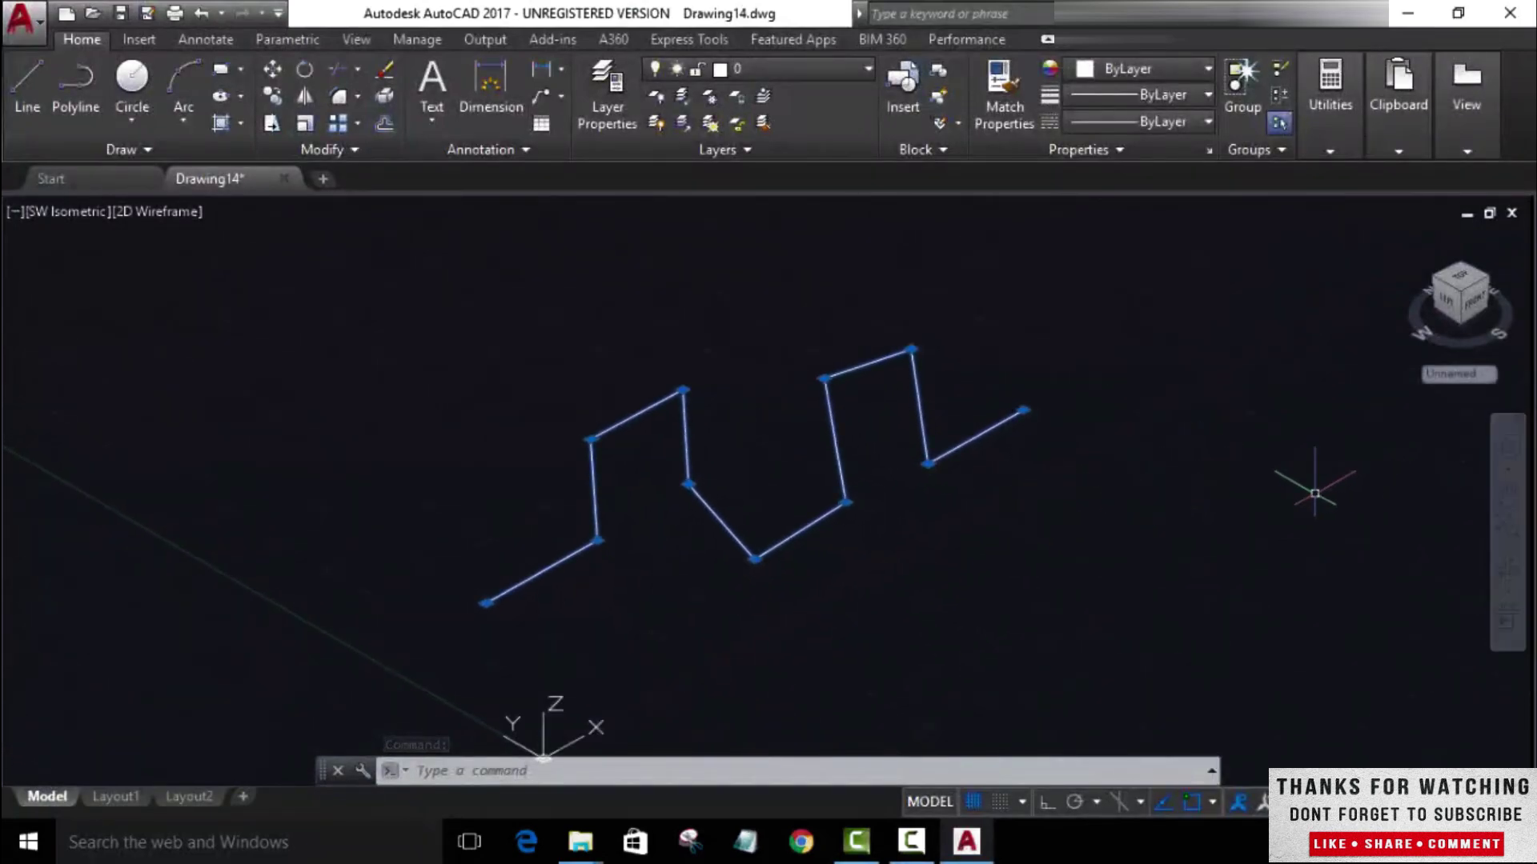
{"action": "left_click", "coordinate": [1510, 574]}
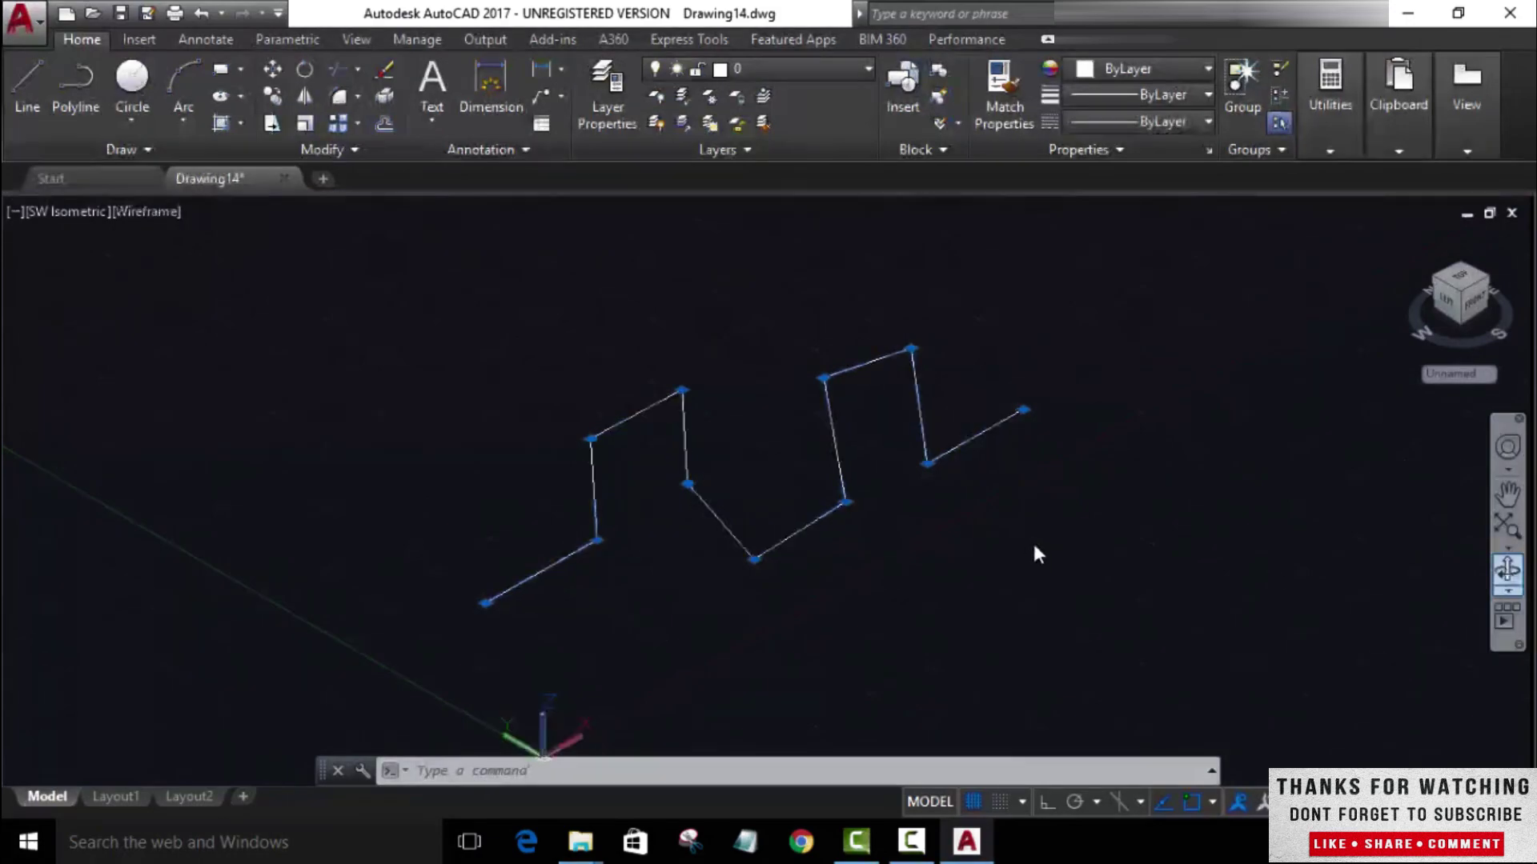
{"action": "left_click_drag", "start_coordinate": [1031, 541], "coordinate": [665, 597]}
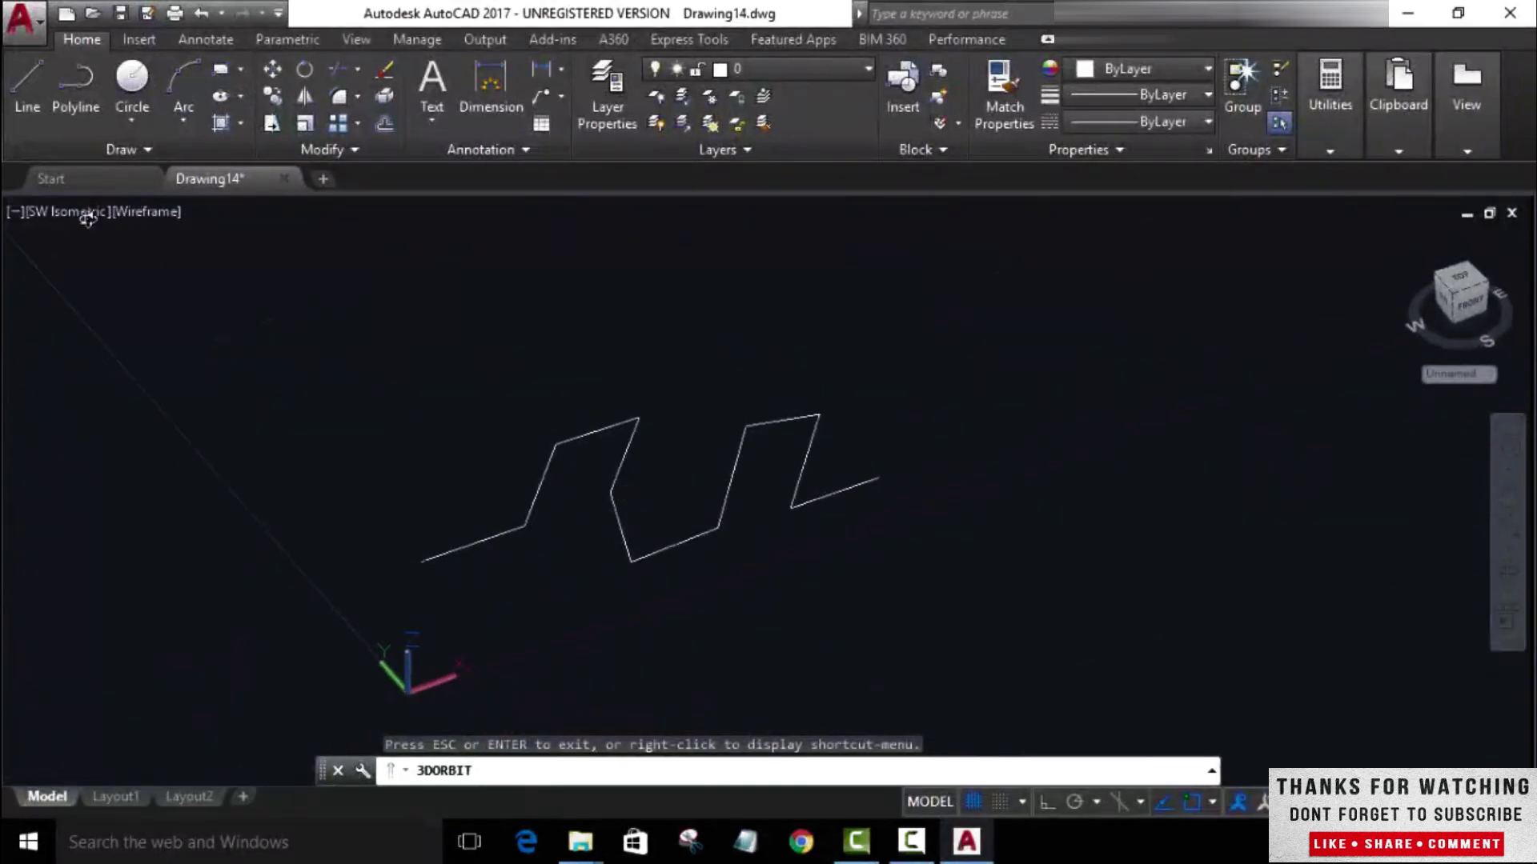
{"action": "key", "text": "Escape"}
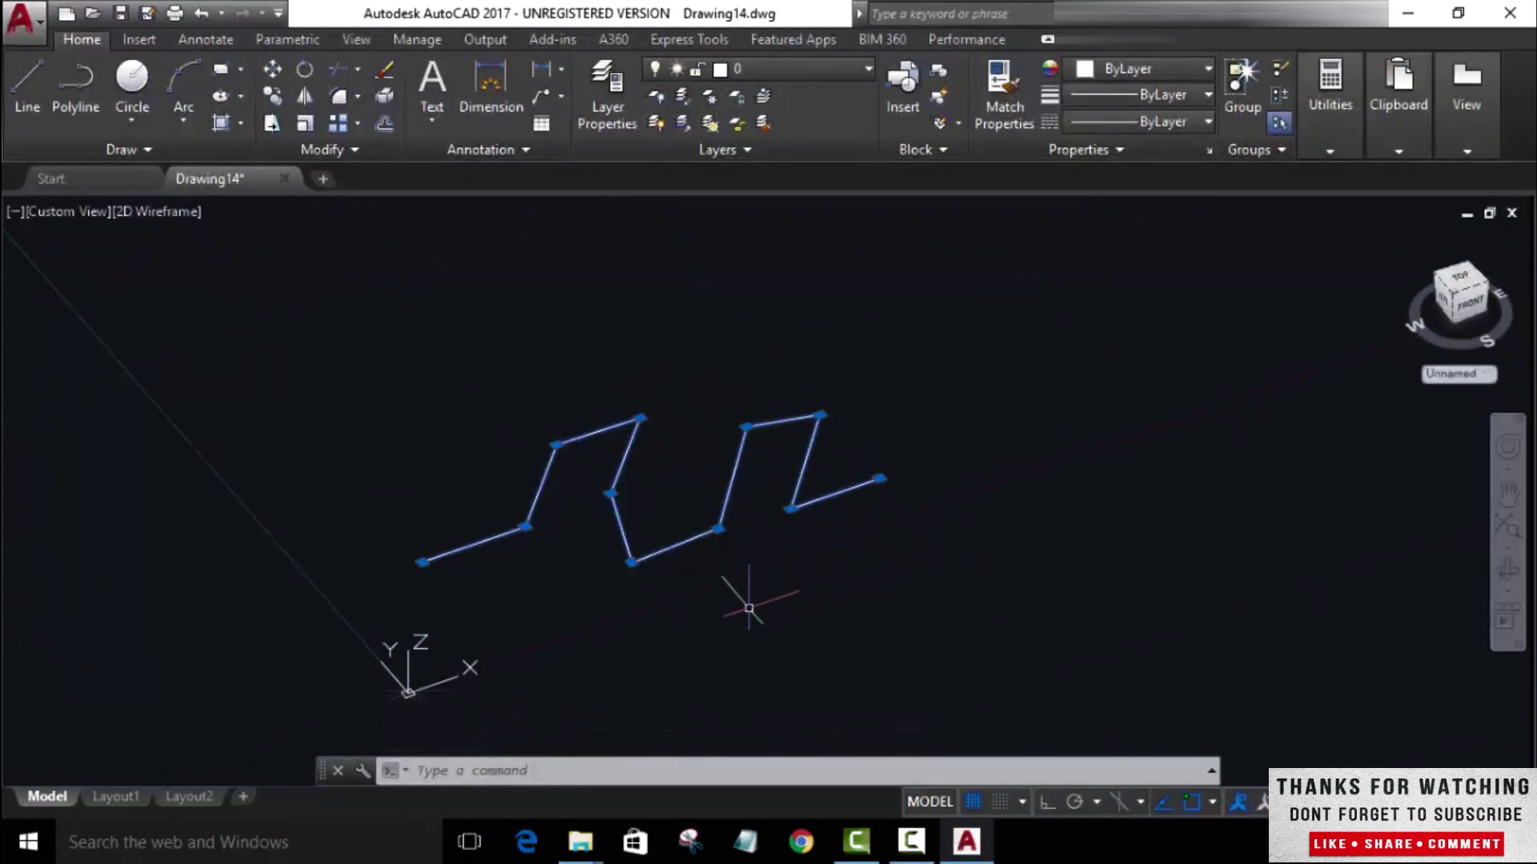
{"action": "scroll", "coordinate": [741, 588], "scroll_direction": "up", "scroll_amount": 2}
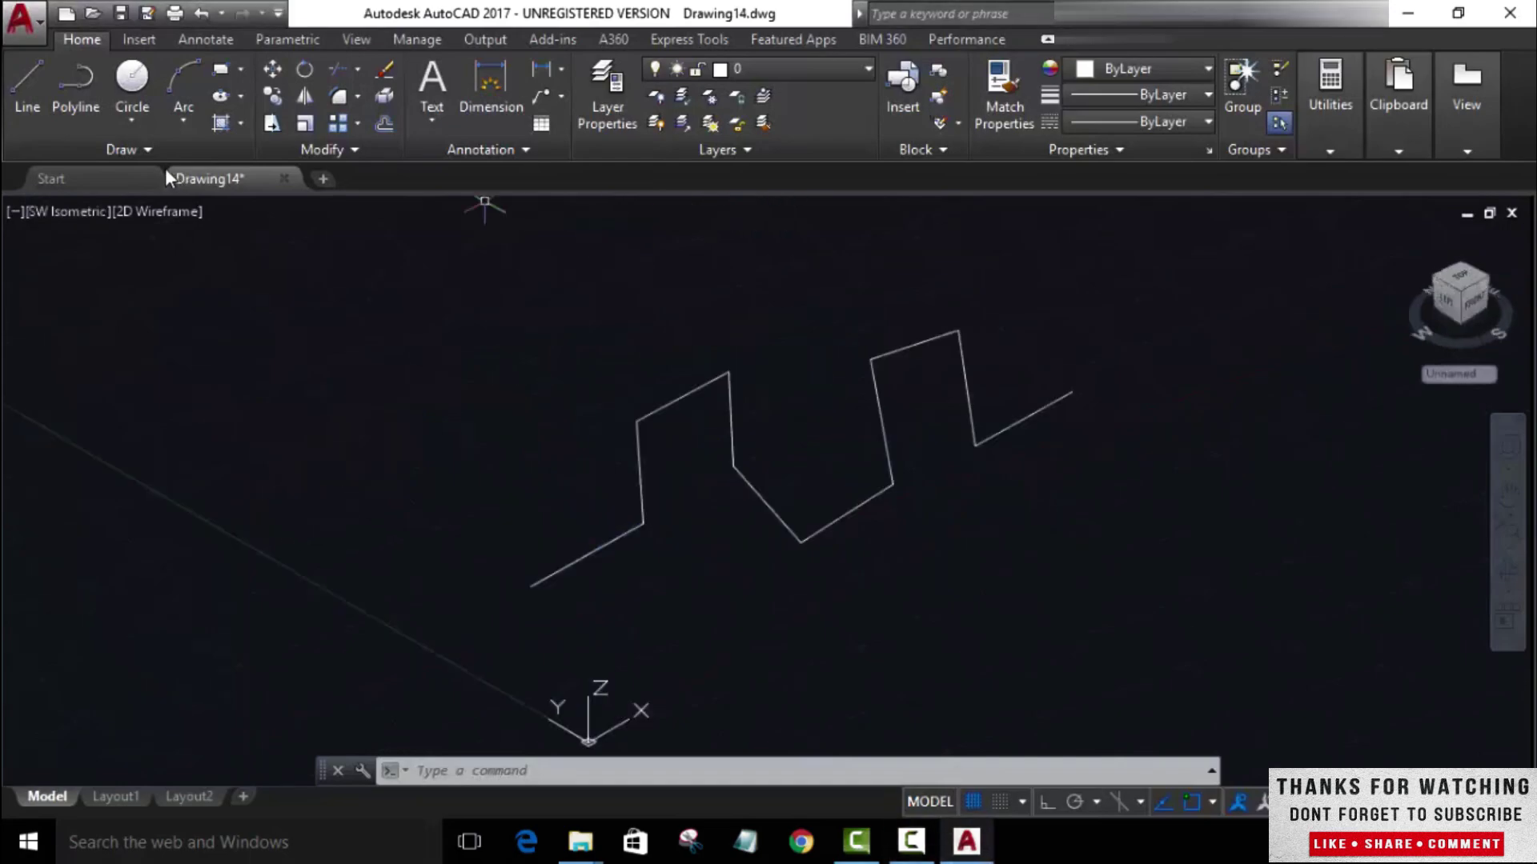
Convert the zigzag 3D polyline into a smooth curve using the control-vertices Spline command's Object option
{"action": "left_click", "coordinate": [124, 147]}
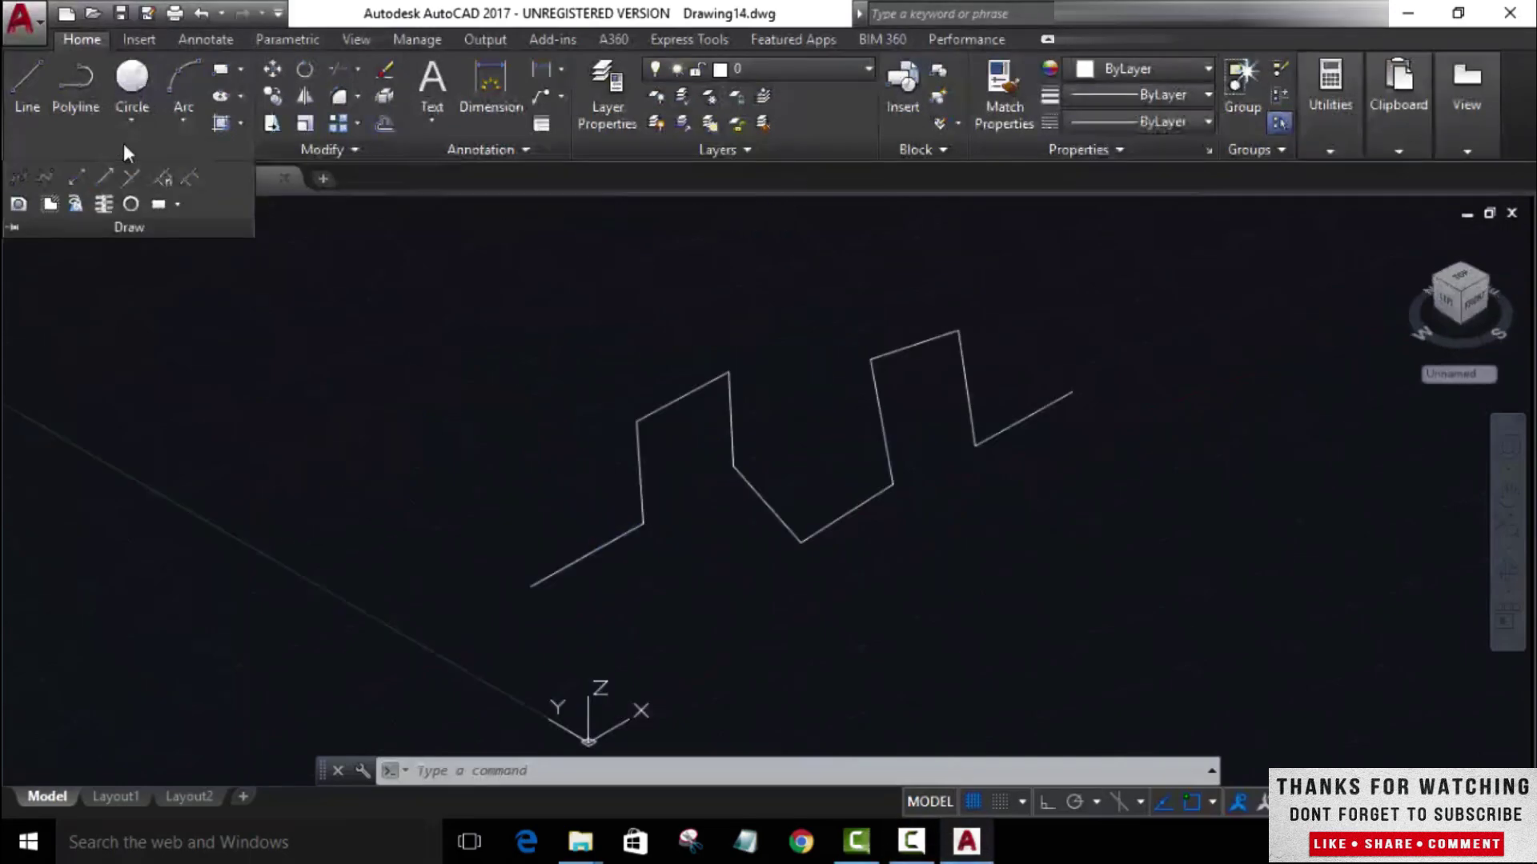
{"action": "left_click", "coordinate": [44, 179]}
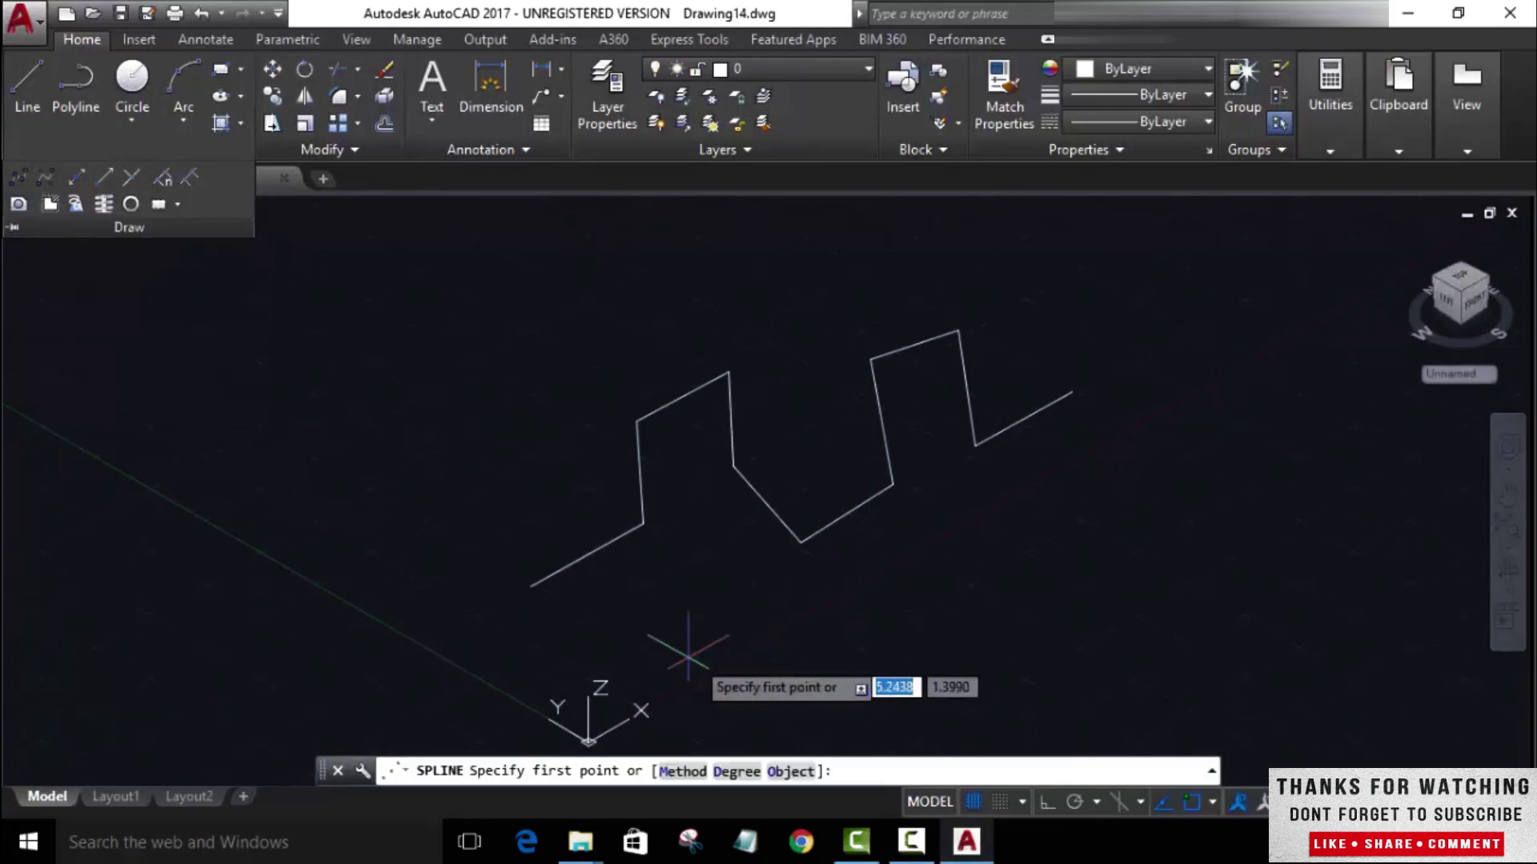
{"action": "left_click", "coordinate": [791, 773]}
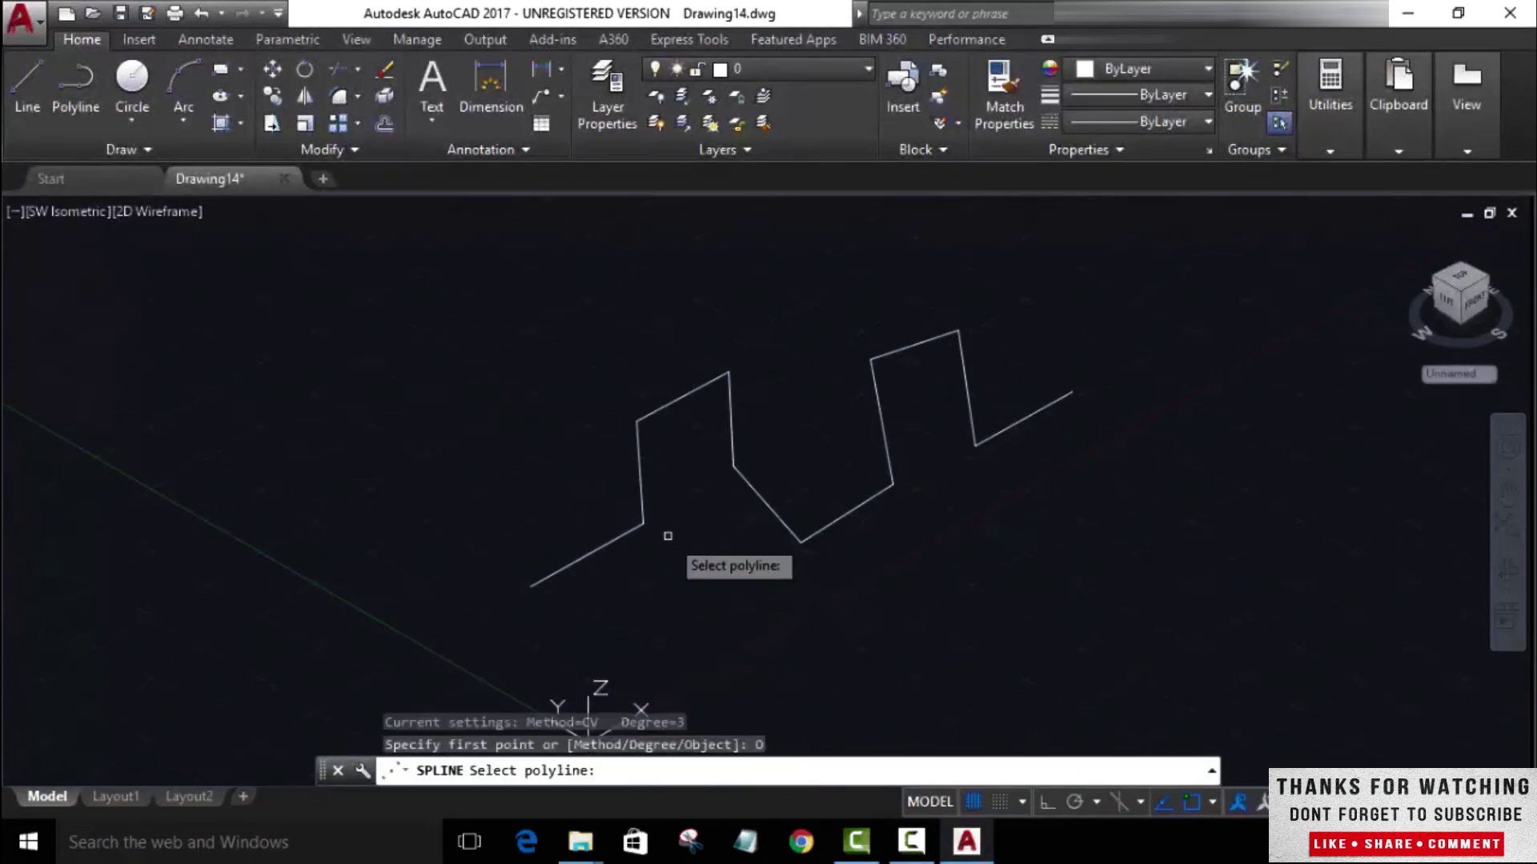
{"action": "left_click", "coordinate": [645, 513]}
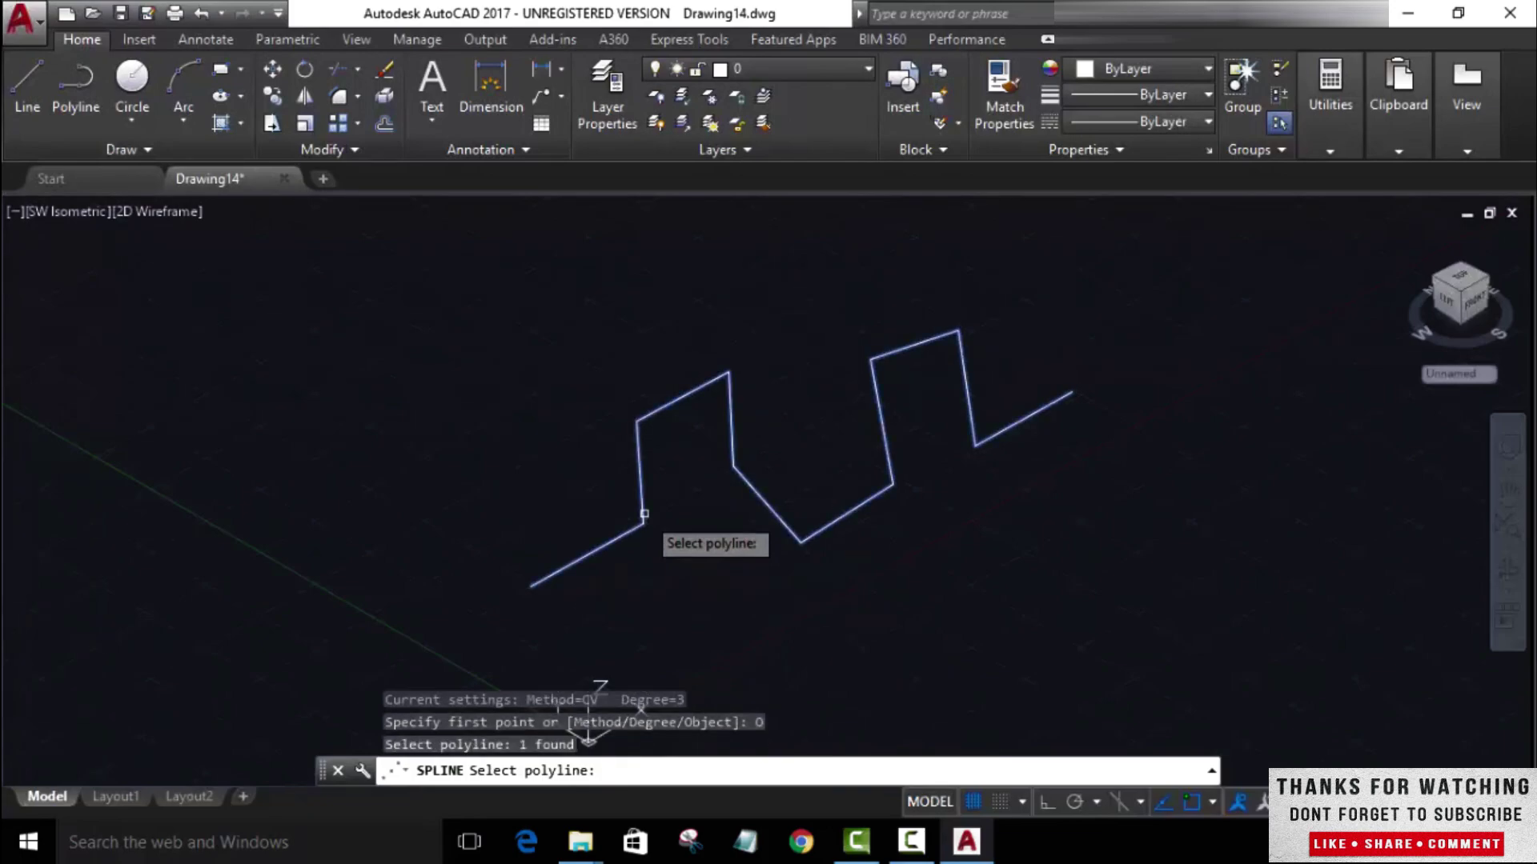
{"action": "key", "text": "Return"}
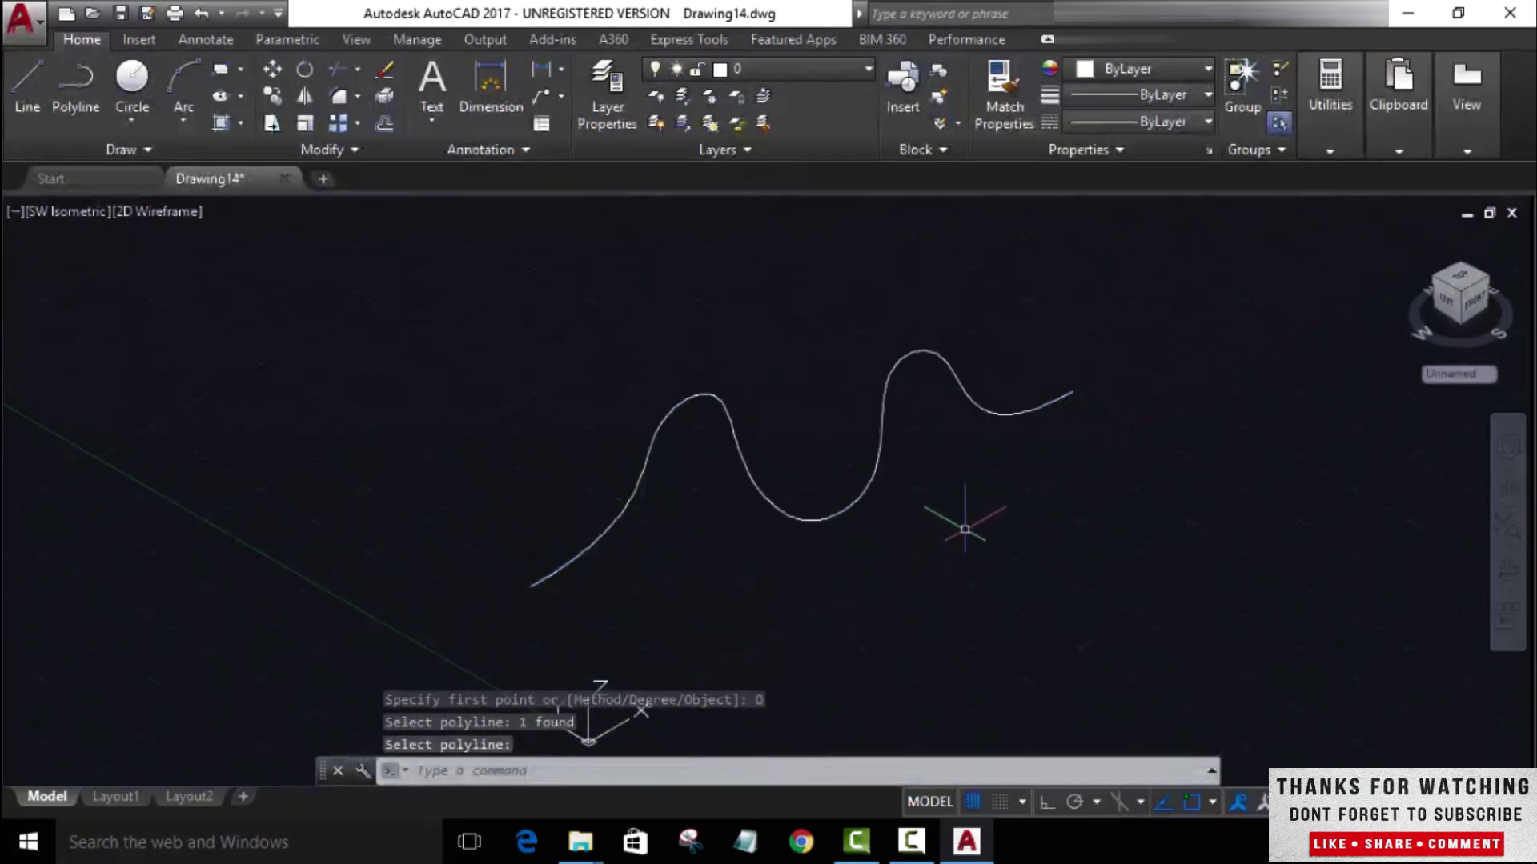
{"action": "middle_click_drag", "start_coordinate": [956, 510], "coordinate": [848, 453]}
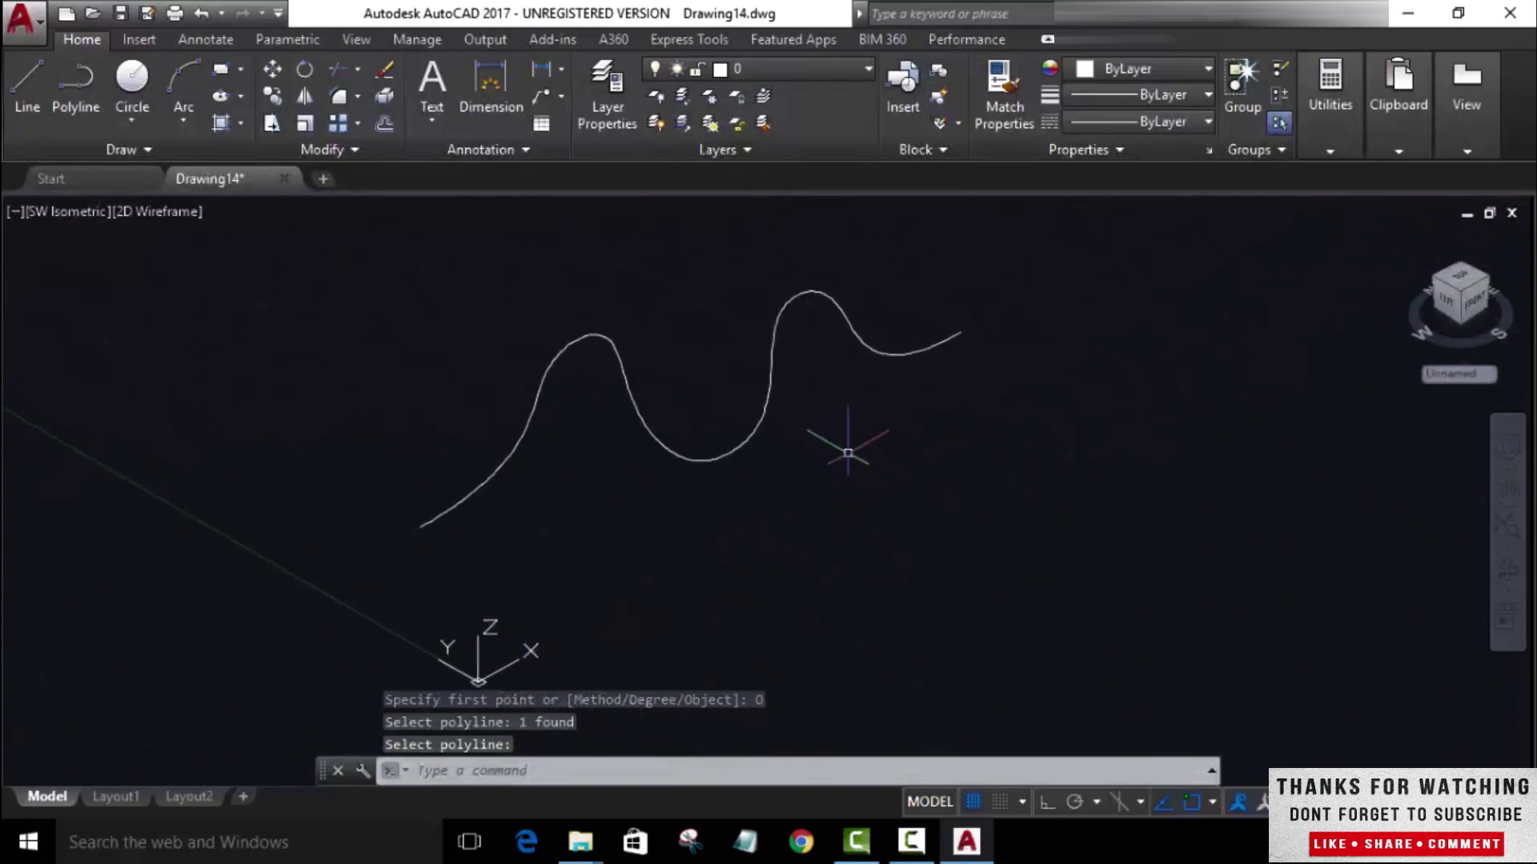
Select the converted spline and stretch the control vertex at the start of its first crest outward and upward to widen the crest
{"action": "key", "text": "Return"}
{"action": "left_click", "coordinate": [736, 438]}
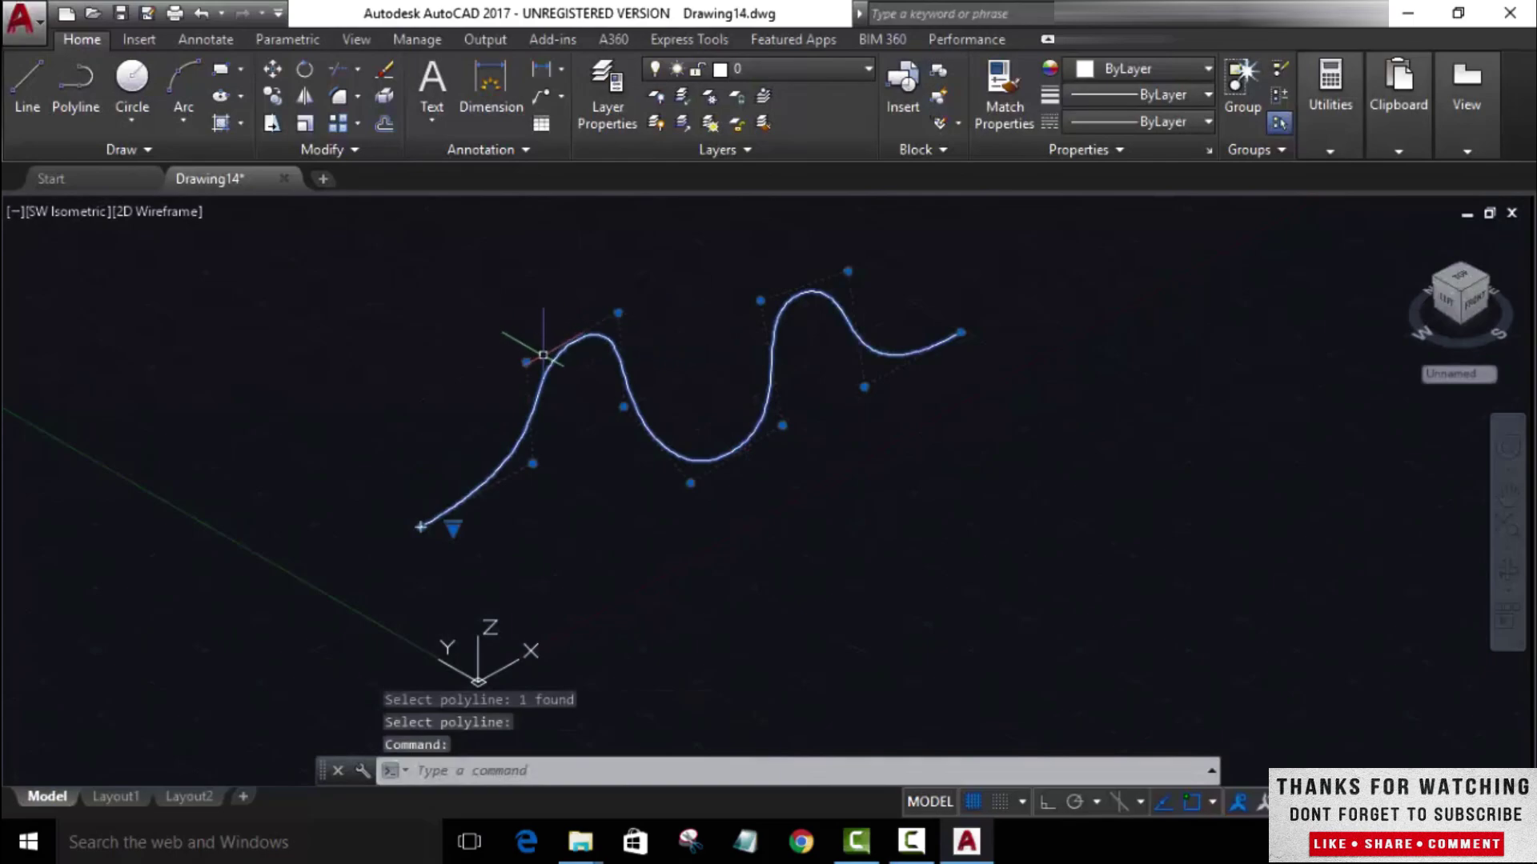
{"action": "left_click", "coordinate": [525, 362]}
{"action": "left_click", "coordinate": [493, 328]}
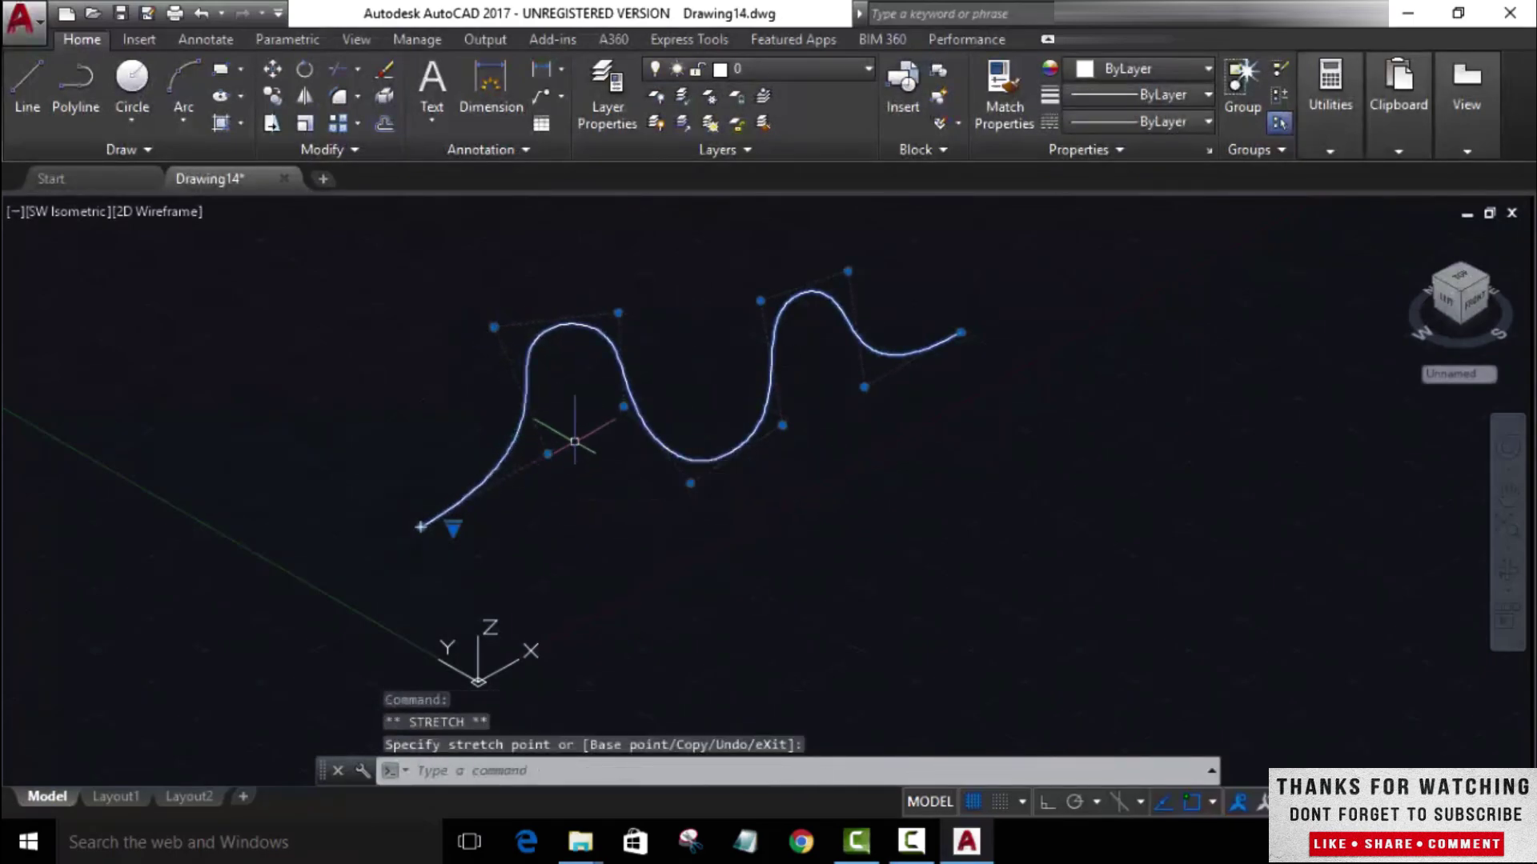
Heighten the spline's first crest by lowering the control vertex on its descending side and raising the one at its peak
{"action": "left_click", "coordinate": [624, 407]}
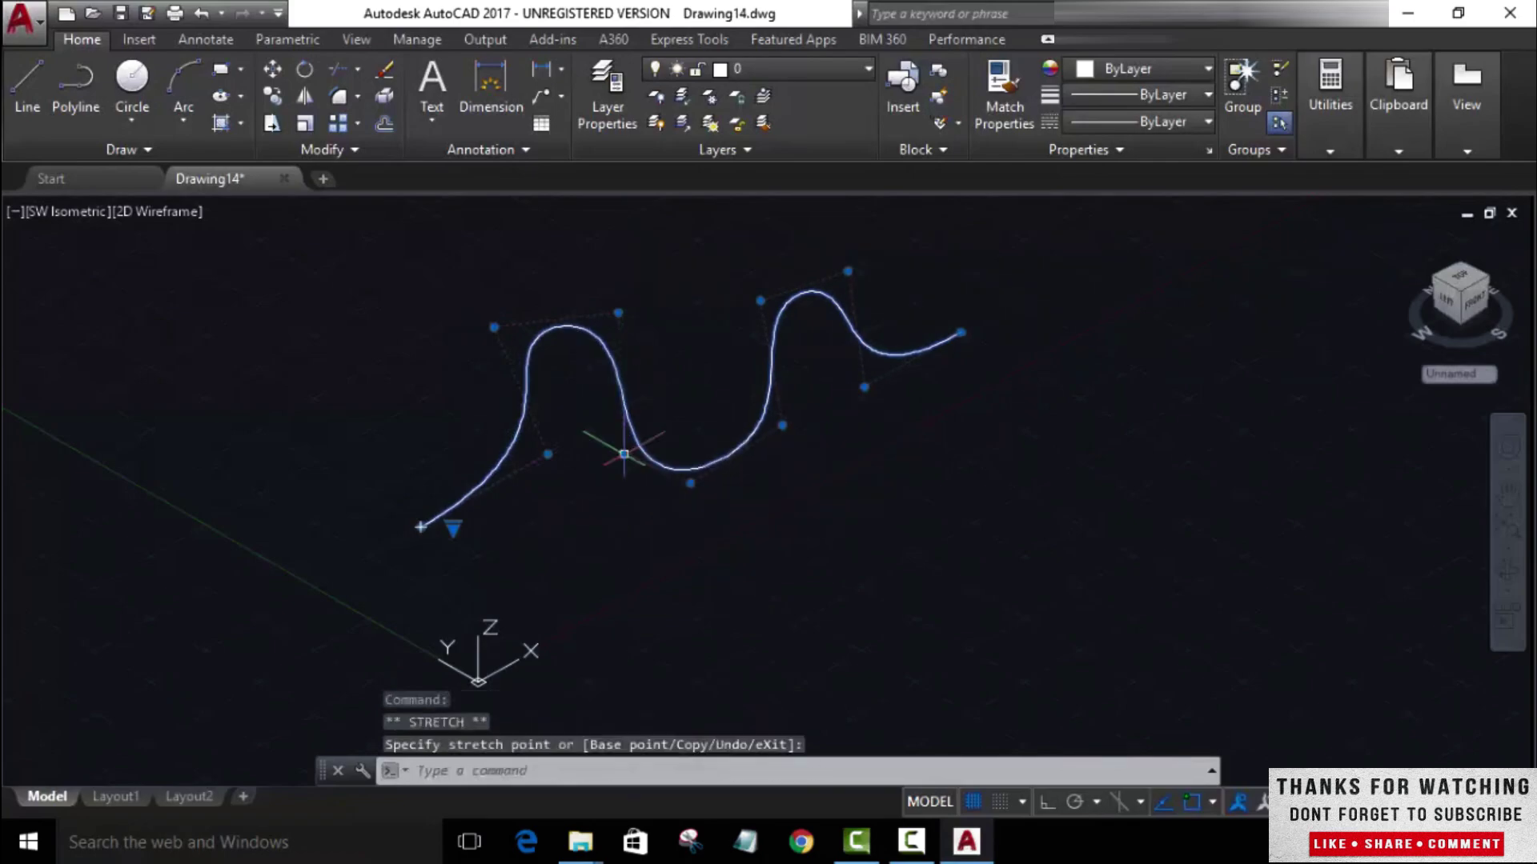
{"action": "left_click", "coordinate": [623, 454]}
{"action": "left_click", "coordinate": [618, 313]}
{"action": "left_click", "coordinate": [613, 284]}
Reshape the spline's middle valley by raising its lowest control vertex and pulling the following vertex well below it
{"action": "left_click", "coordinate": [690, 483]}
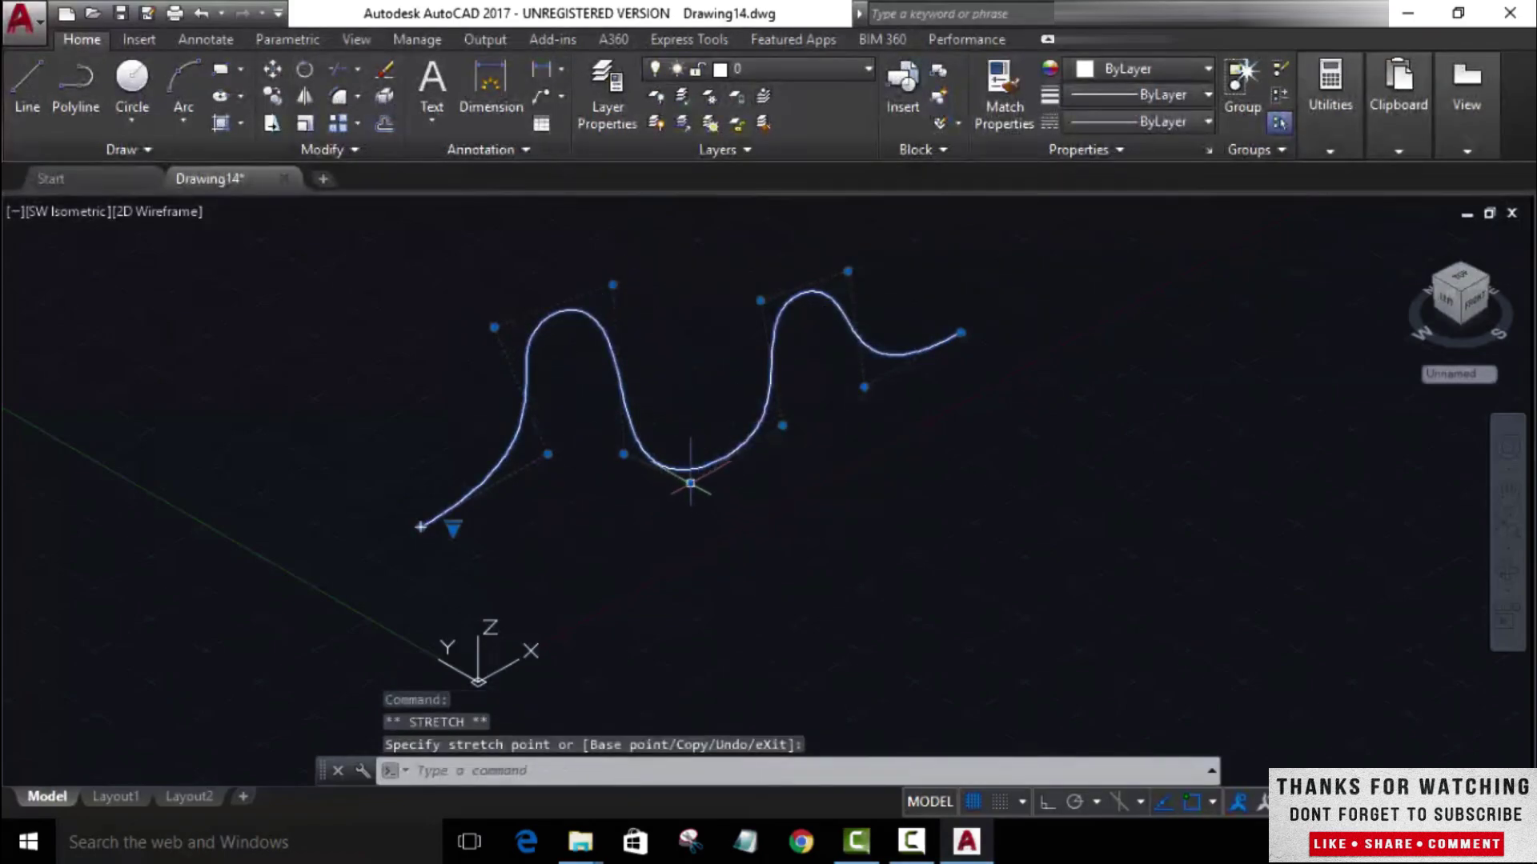
{"action": "left_click", "coordinate": [690, 413]}
{"action": "left_click", "coordinate": [781, 425]}
{"action": "left_click", "coordinate": [803, 519]}
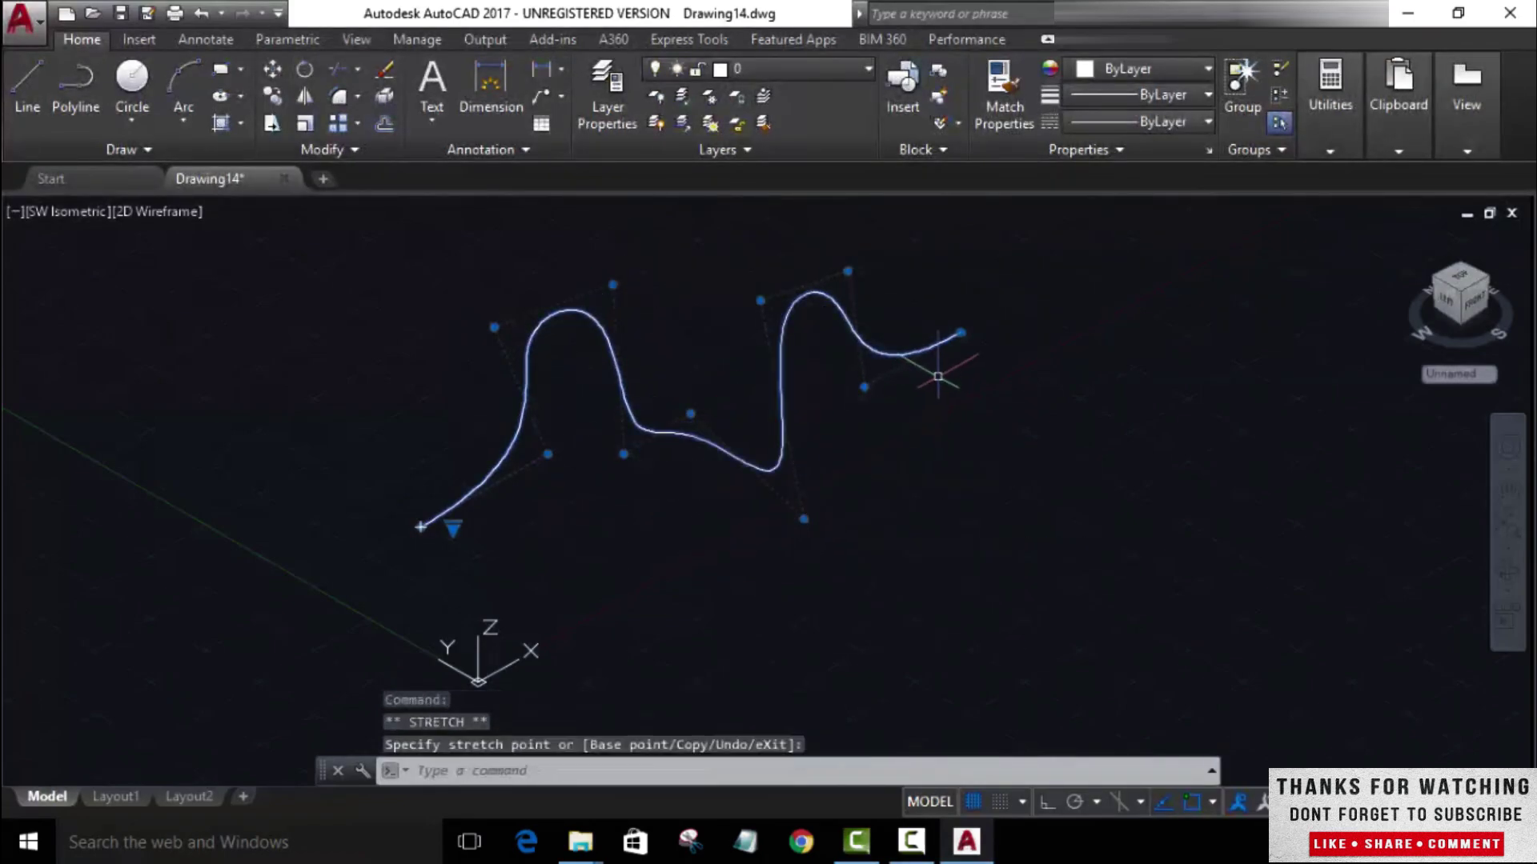
Stretch the spline's far end point upward and back toward the second crest so the curve ends in a steep rise
{"action": "left_click", "coordinate": [962, 333]}
{"action": "left_click", "coordinate": [898, 262]}
{"action": "scroll", "coordinate": [909, 432], "scroll_direction": "down", "scroll_amount": 2}
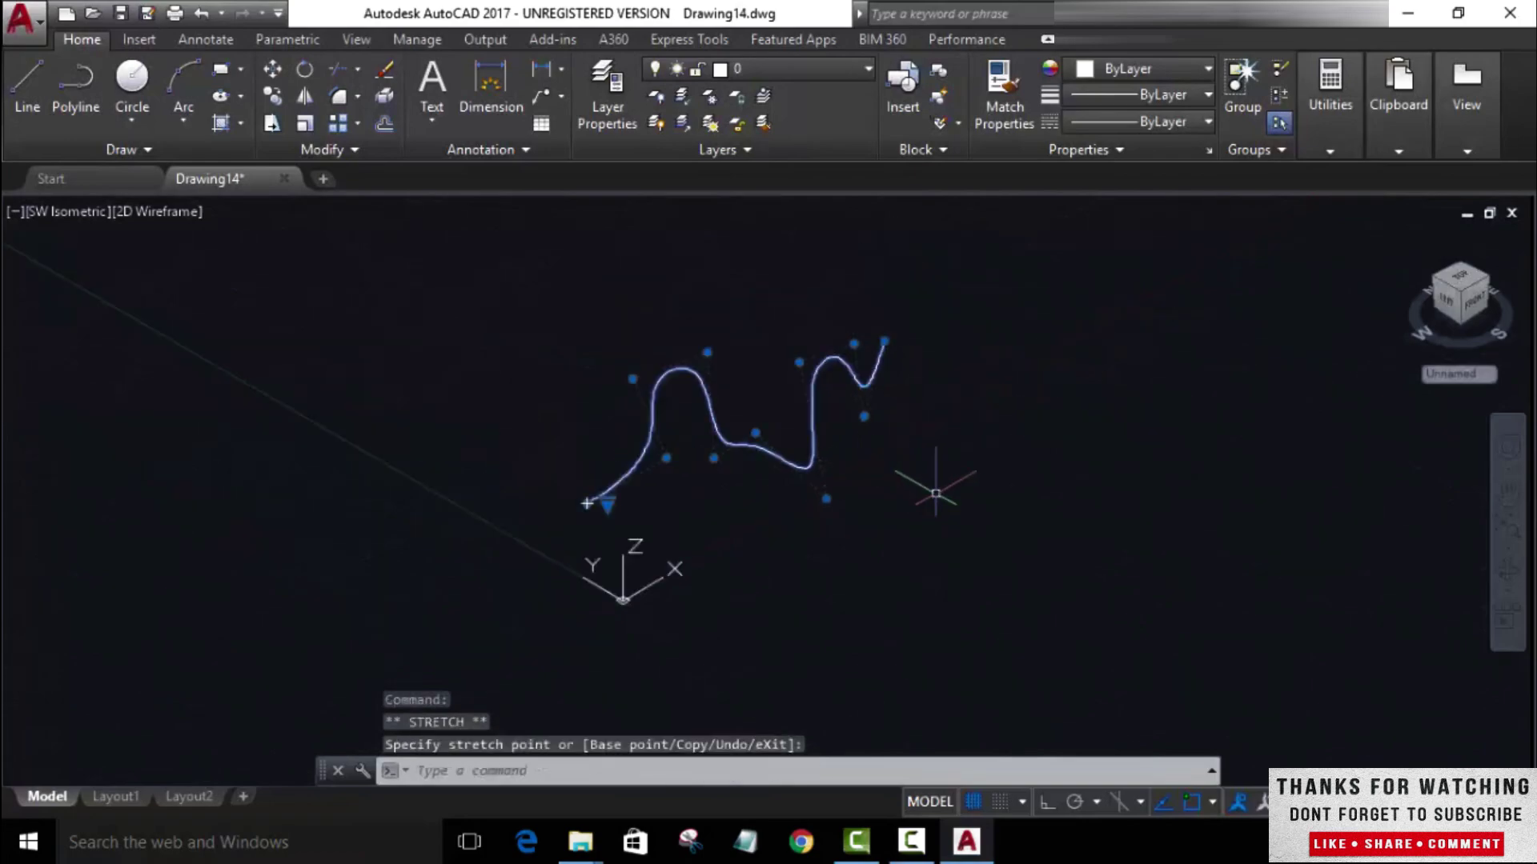